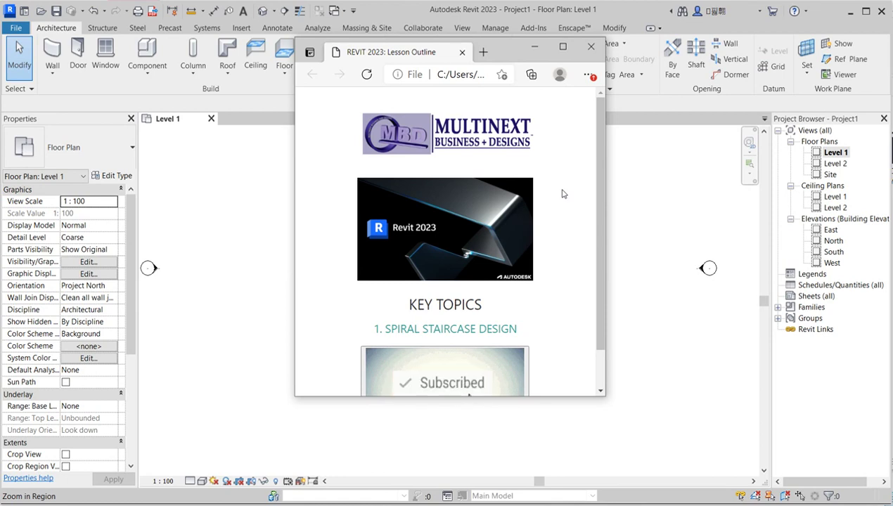
pyautogui.scroll(-1, 545, 281)
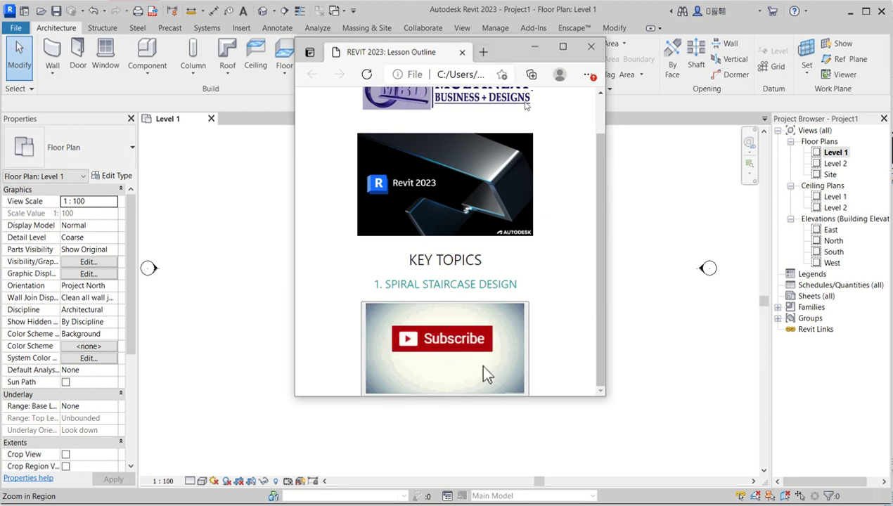
pyautogui.click(702, 430)
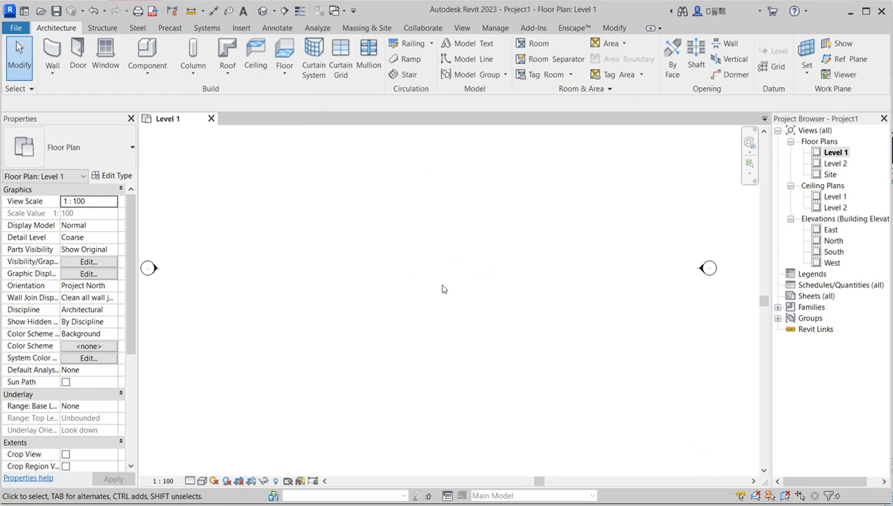
# Step: Start an architectural floor on Level 1 and sketch a rectangular boundary about 10000 by 6000 mm between the elevation markers
pyautogui.scroll(-5, 573, 323)
pyautogui.scroll(2, 597, 251)
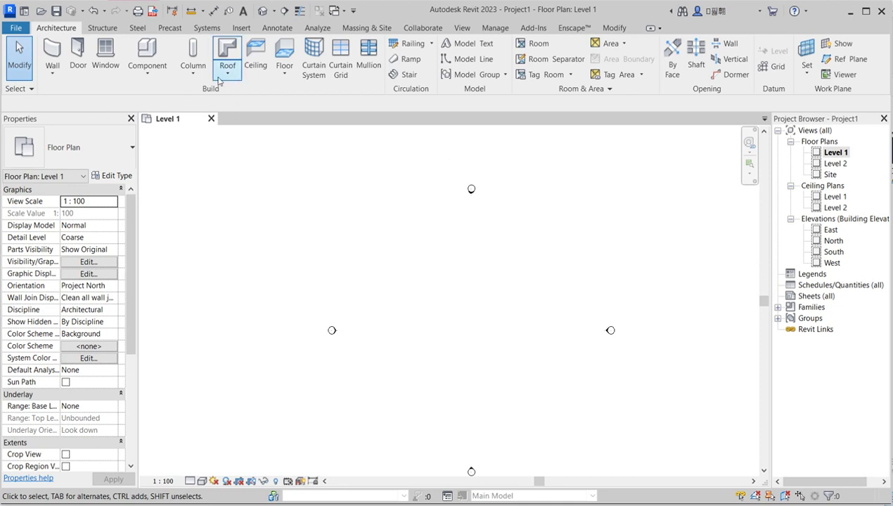
pyautogui.click(287, 76)
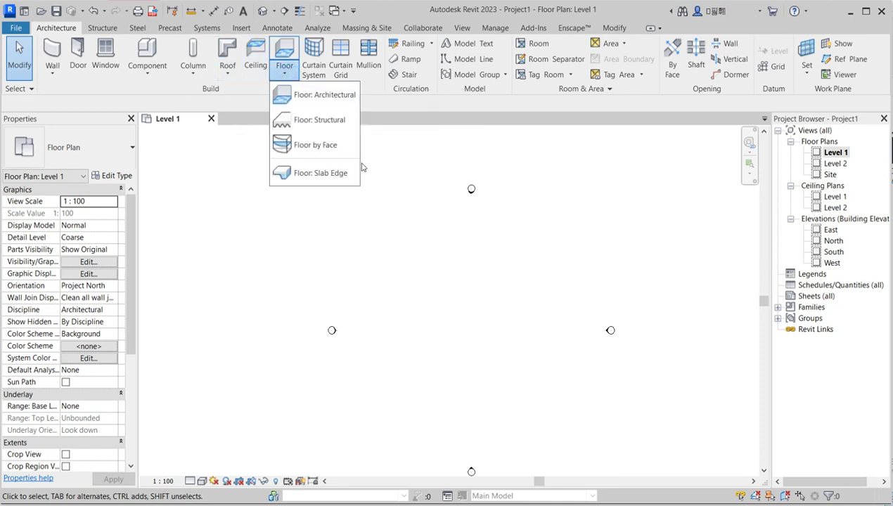
pyautogui.click(299, 94)
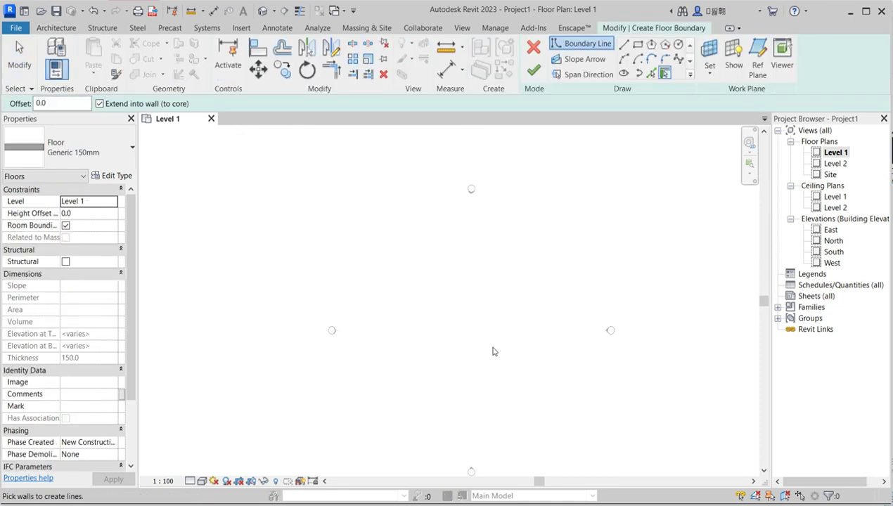
pyautogui.click(637, 44)
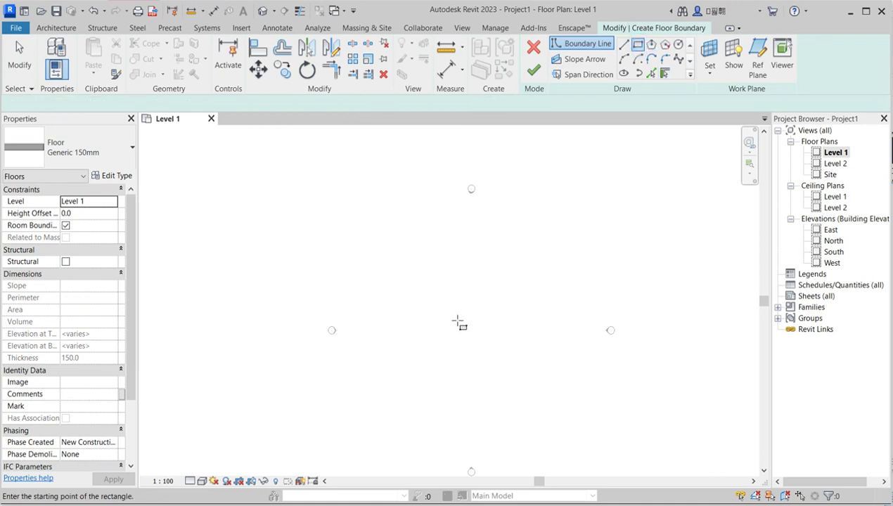
pyautogui.scroll(1, 467, 346)
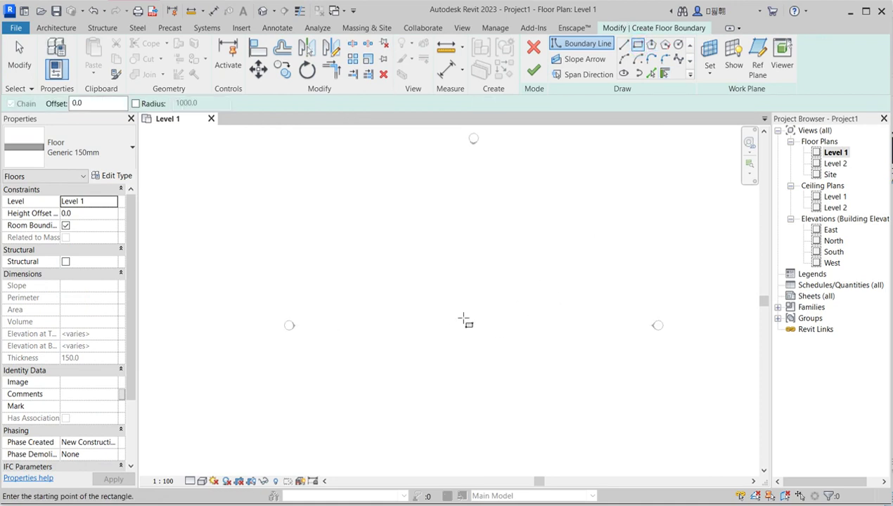
pyautogui.click(449, 282)
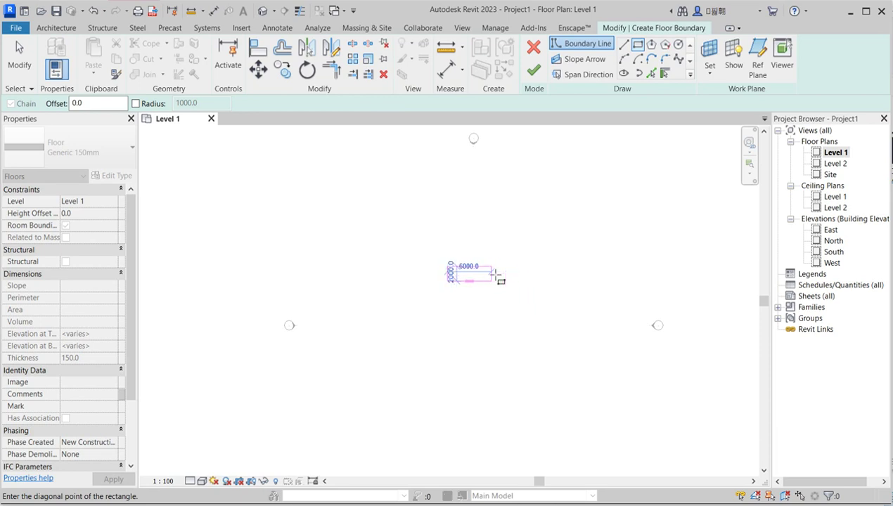
pyautogui.click(521, 326)
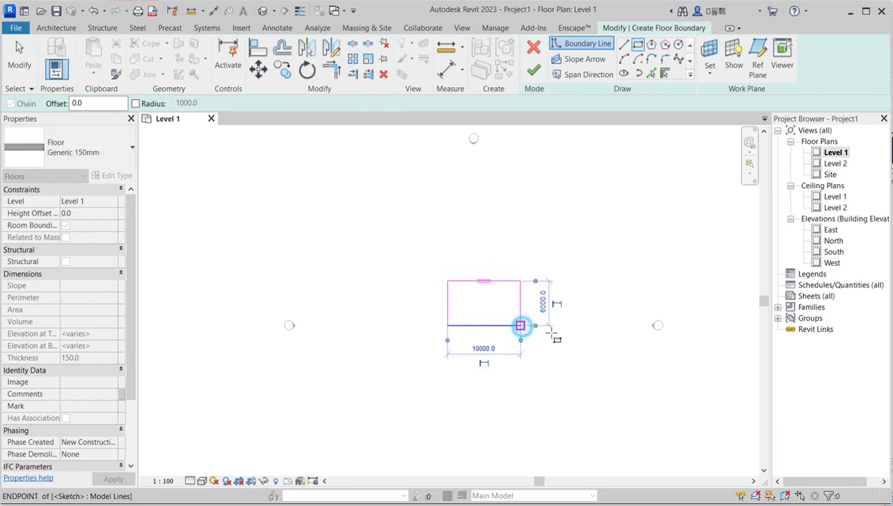
pyautogui.rightClick(572, 267)
pyautogui.click(609, 273)
pyautogui.rightClick(582, 268)
pyautogui.click(611, 275)
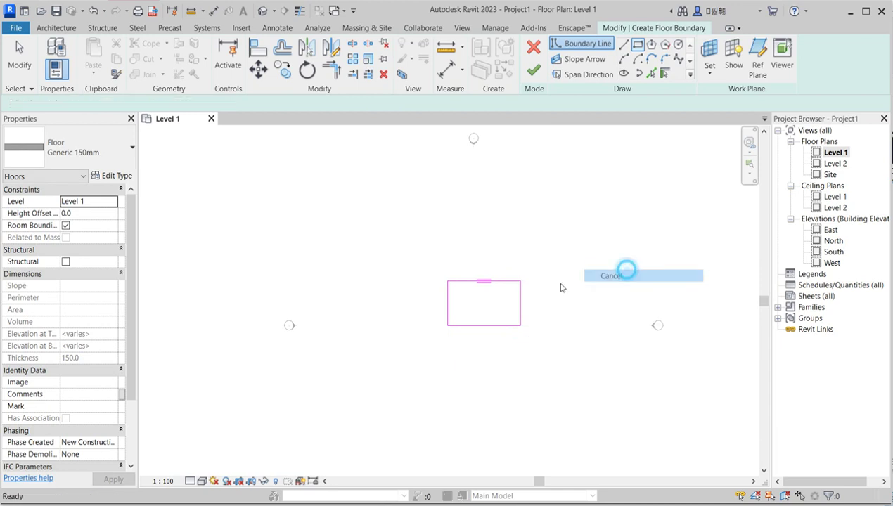
# Step: Set the horizontal width of the rectangular floor boundary to 2000 mm
pyautogui.click(521, 304)
pyautogui.click(483, 349)
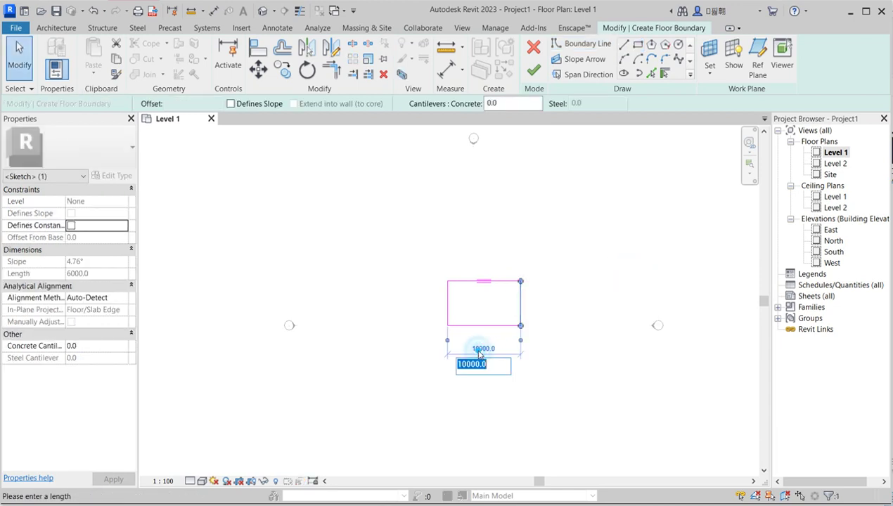
pyautogui.write('2000')
pyautogui.press('Return')
pyautogui.scroll(2, 457, 285)
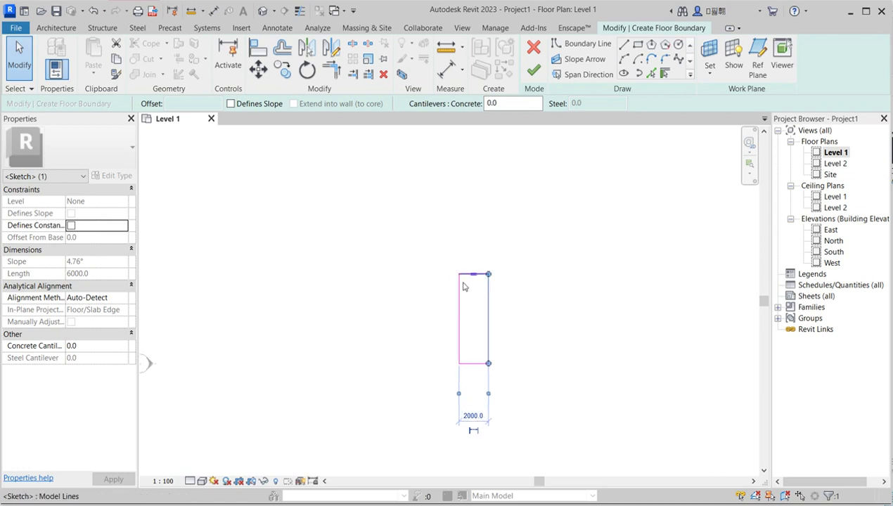
# Step: Set the floor boundary's vertical side length to 2000 mm and finish the floor sketch
pyautogui.click(477, 273)
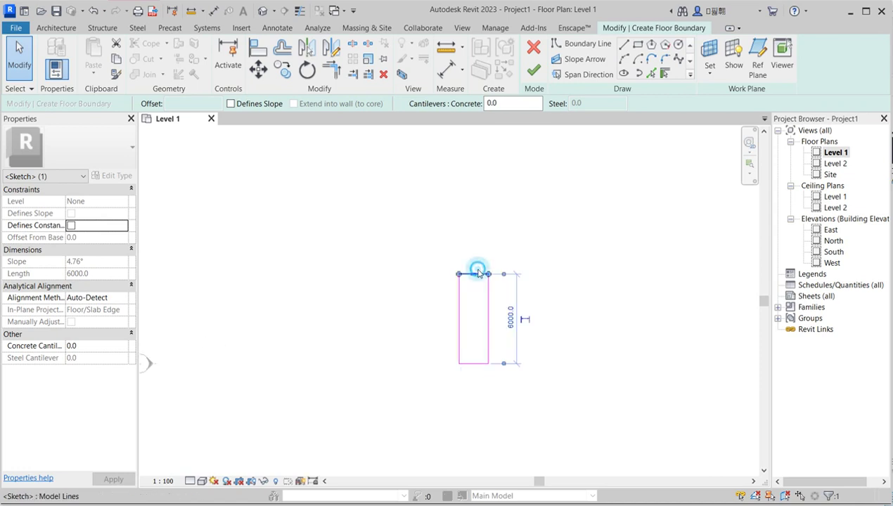
pyautogui.click(511, 318)
pyautogui.write('2')
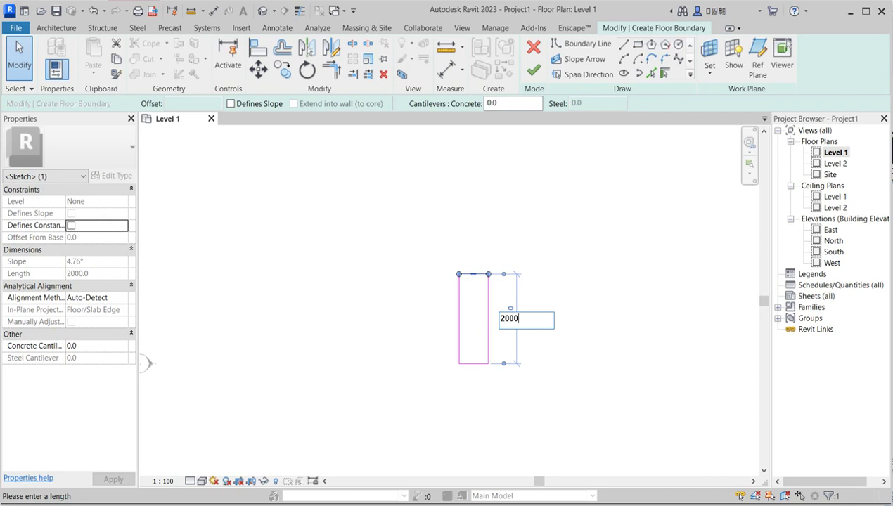
pyautogui.write('000')
pyautogui.press('Return')
pyautogui.click(436, 413)
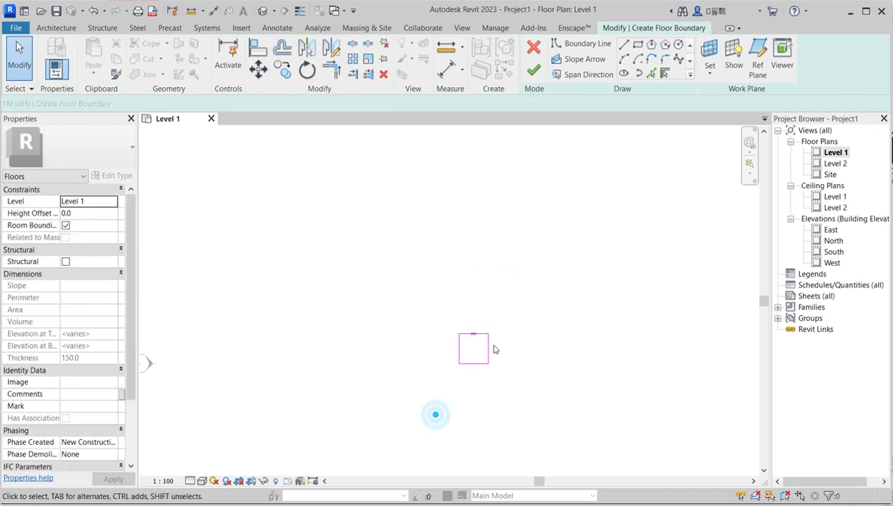
pyautogui.click(531, 79)
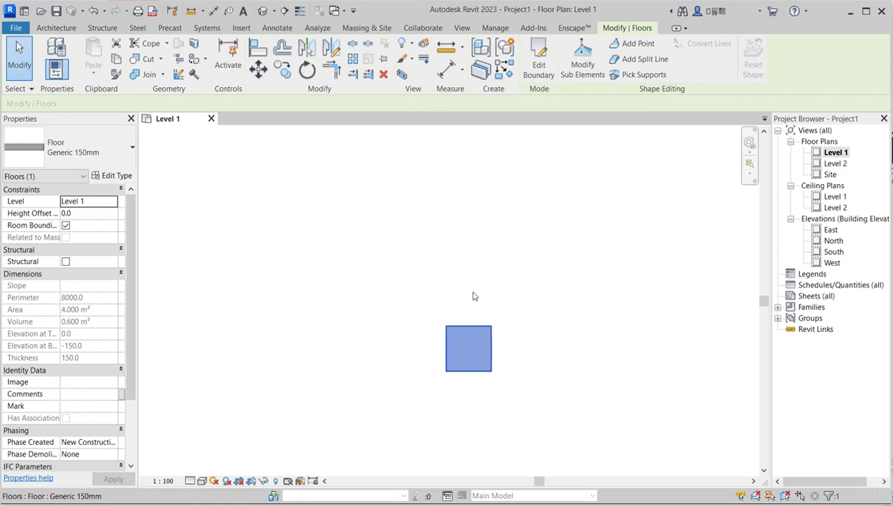
# Step: Start a stair with a custom sketched run and draw a circular boundary of 100 mm radius near the floor's centre
pyautogui.scroll(5, 497, 363)
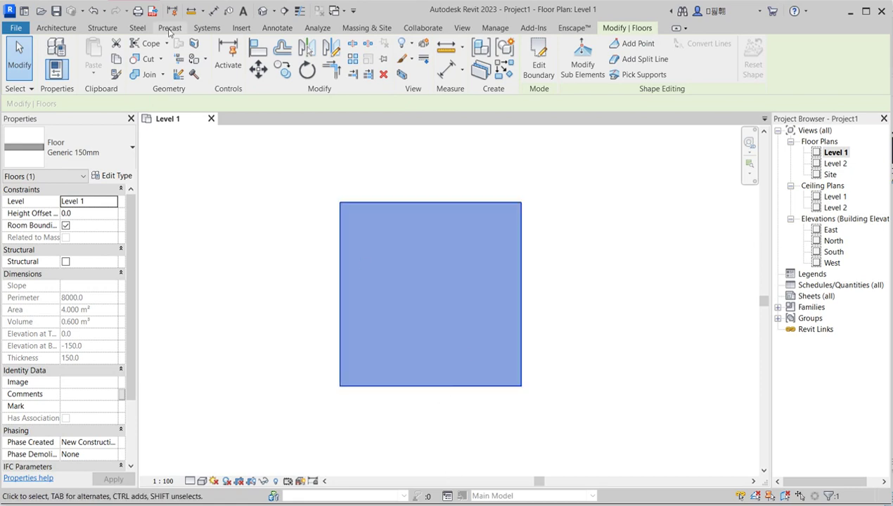
pyautogui.click(51, 28)
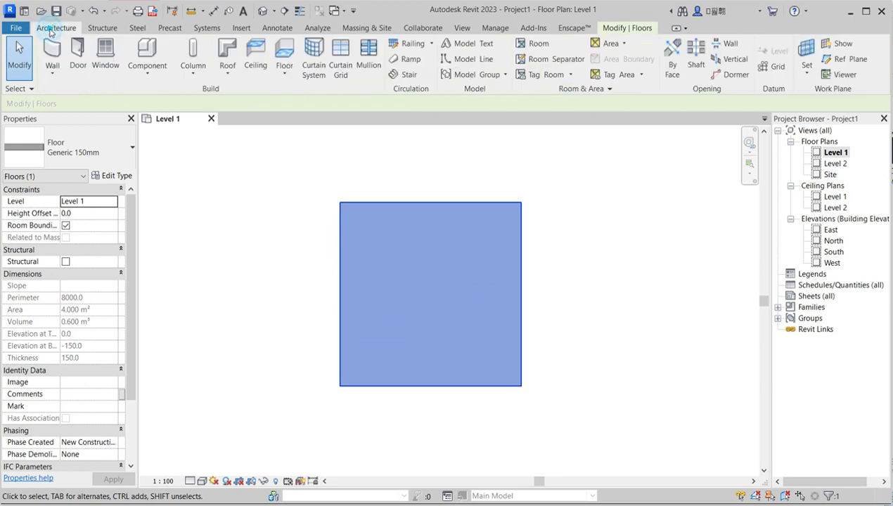
pyautogui.click(408, 74)
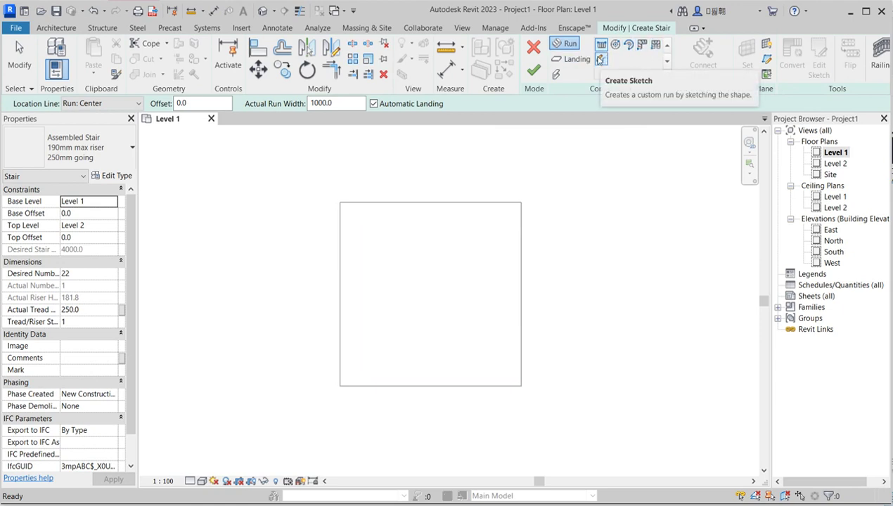
pyautogui.click(599, 60)
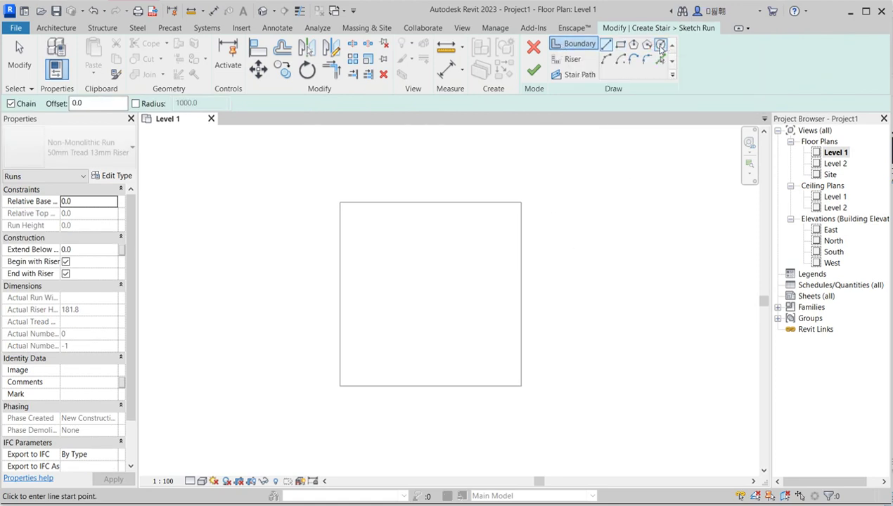
pyautogui.click(661, 45)
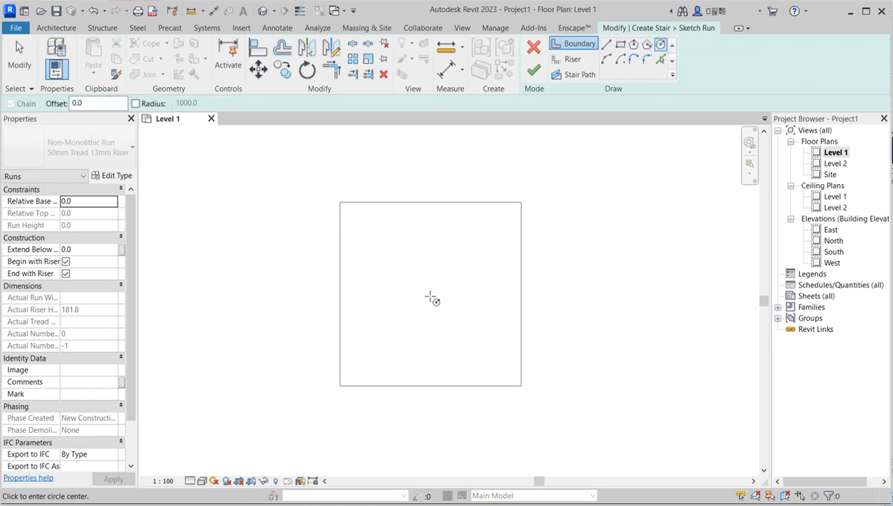
pyautogui.click(424, 291)
pyautogui.write('1')
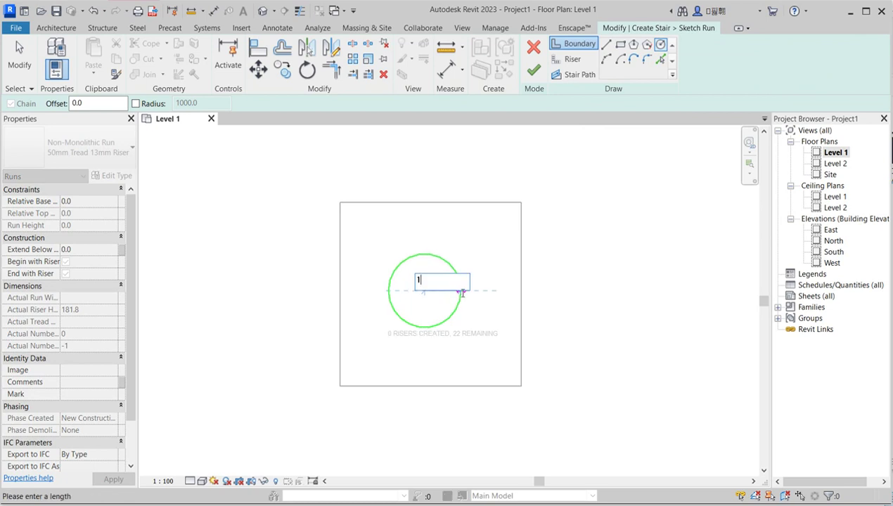
pyautogui.write('00')
pyautogui.press('Return')
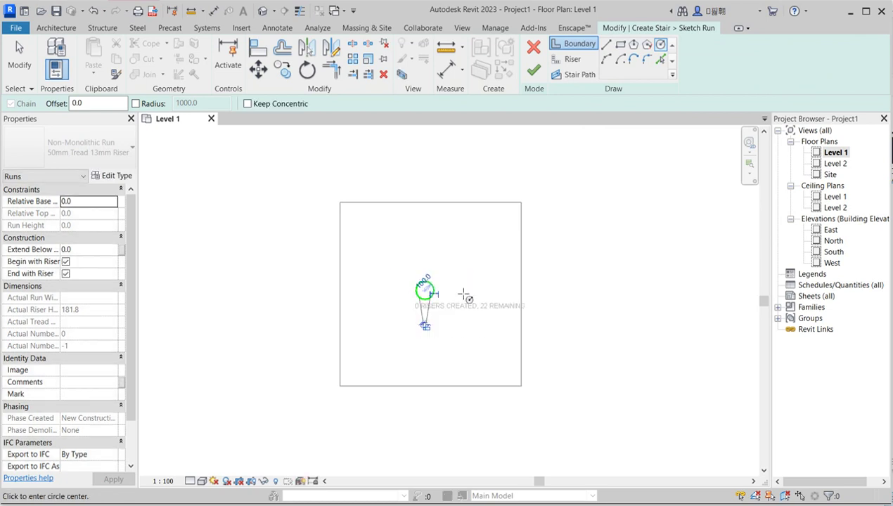
# Step: Draw an outer circular run boundary of 1100 mm radius, concentric with the small circle
pyautogui.scroll(2, 435, 283)
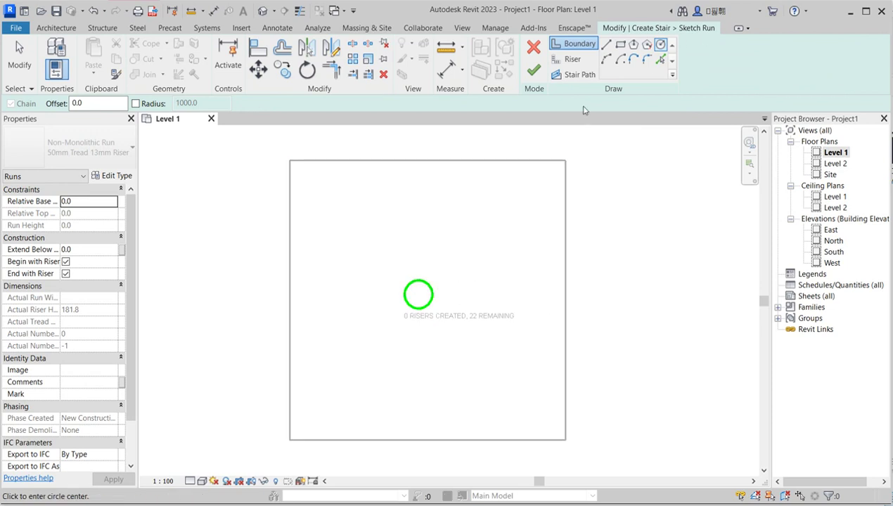
pyautogui.click(420, 296)
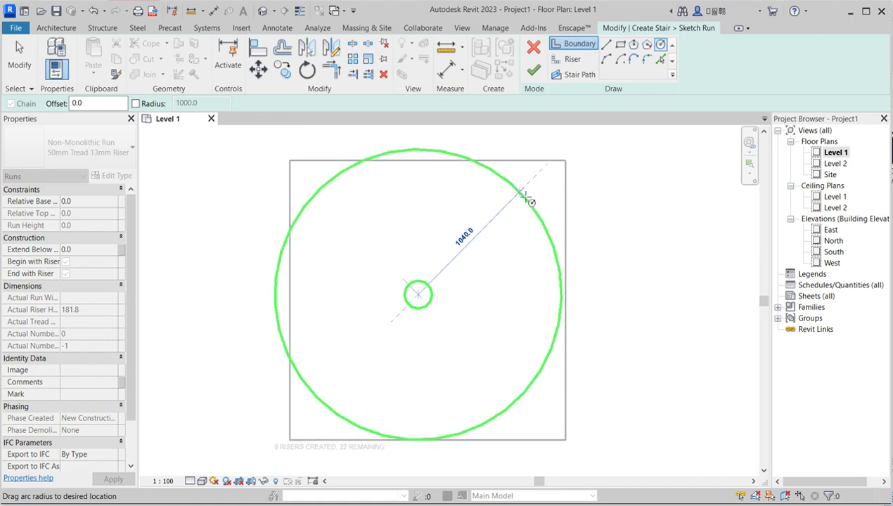
pyautogui.write('1')
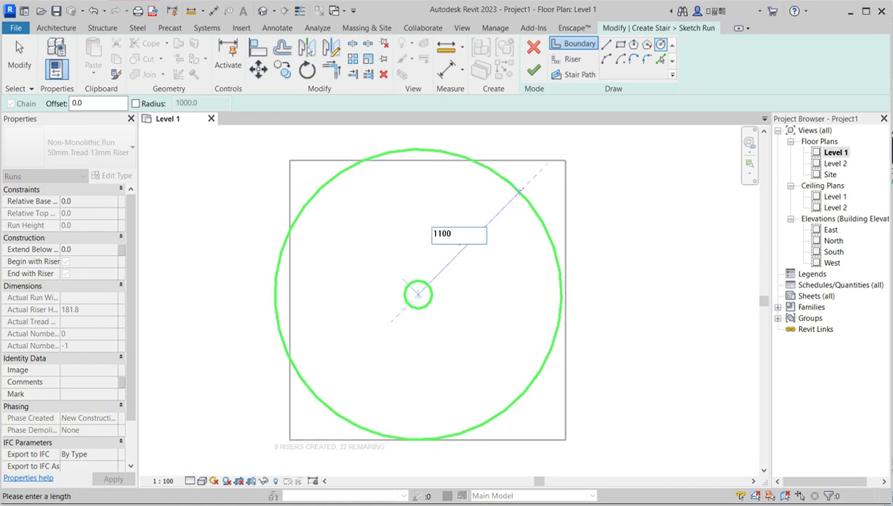
pyautogui.write('100')
pyautogui.press('Return')
pyautogui.scroll(-2, 611, 258)
pyautogui.rightClick(626, 223)
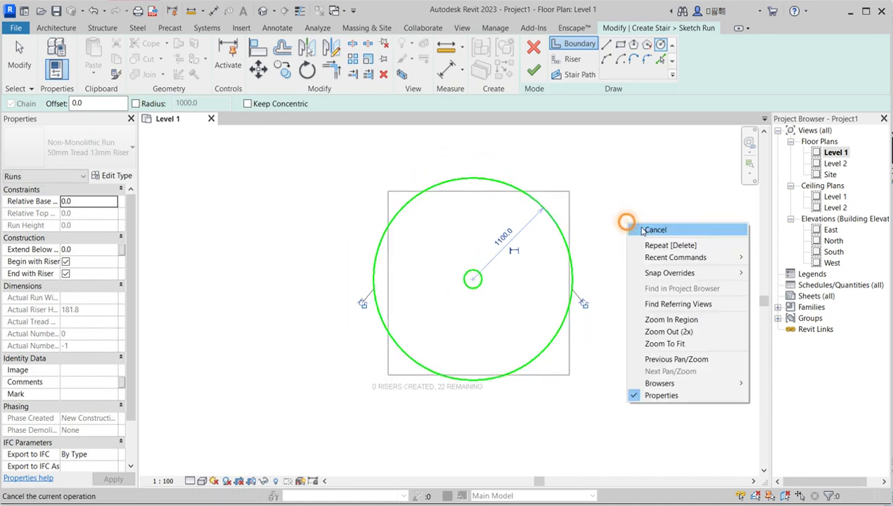
pyautogui.click(642, 231)
pyautogui.rightClick(599, 203)
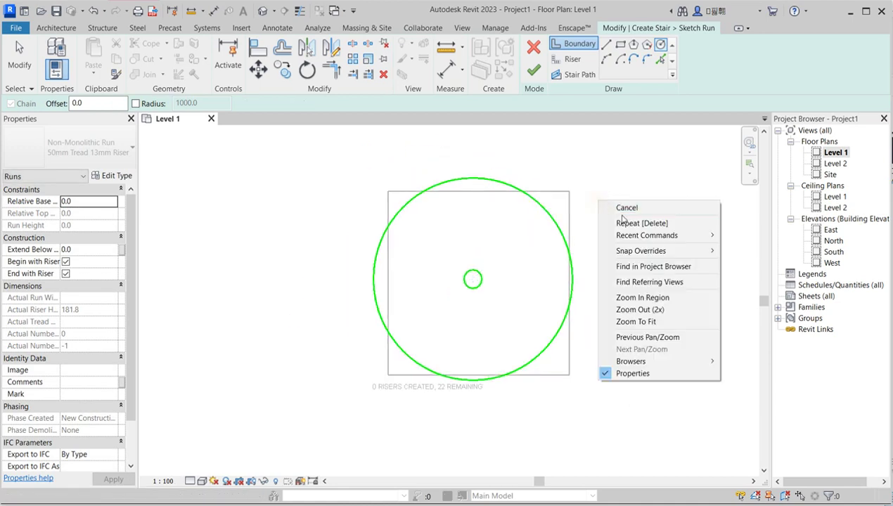
pyautogui.click(626, 207)
# Step: Draw riser lines from the small circle to the outer circle, one vertically upward and one horizontally to the right
pyautogui.scroll(2, 483, 278)
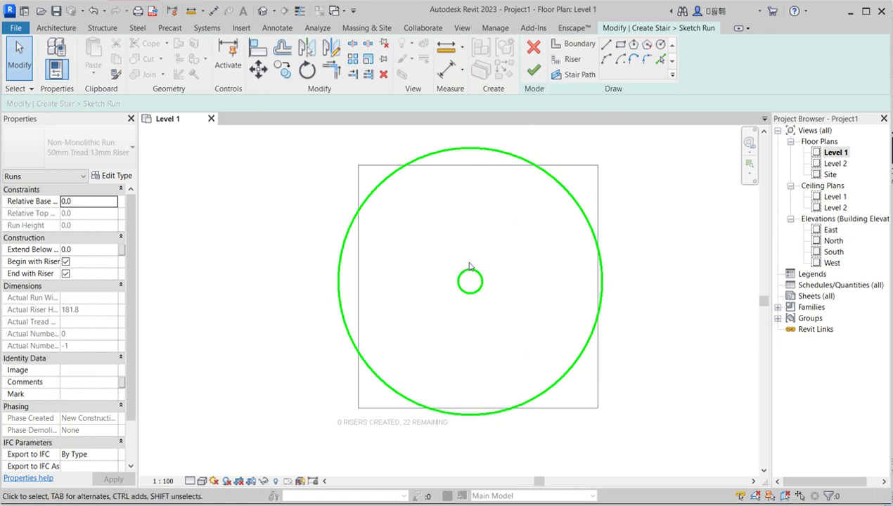
pyautogui.click(574, 60)
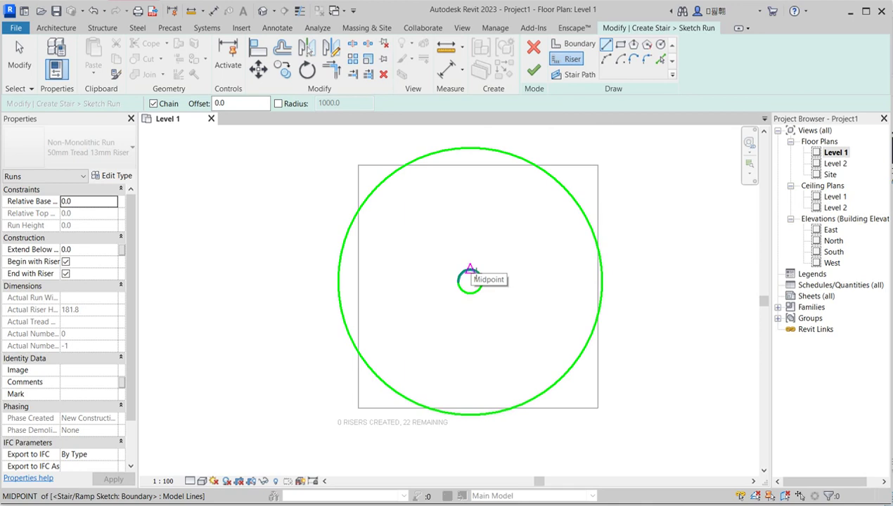
pyautogui.click(470, 270)
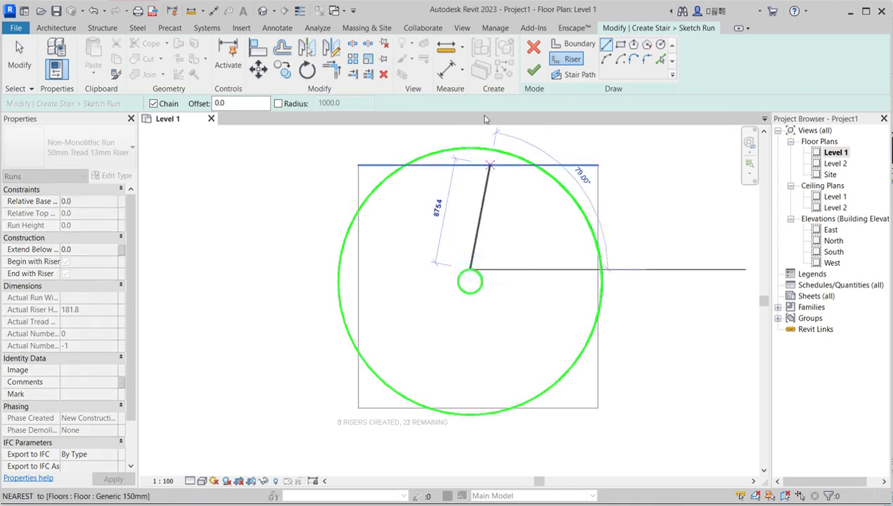
pyautogui.click(470, 149)
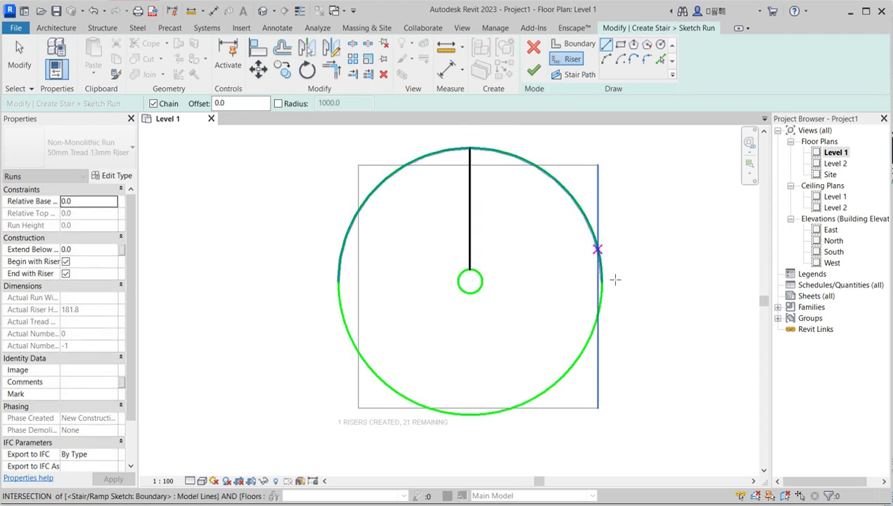
pyautogui.click(471, 282)
pyautogui.click(602, 282)
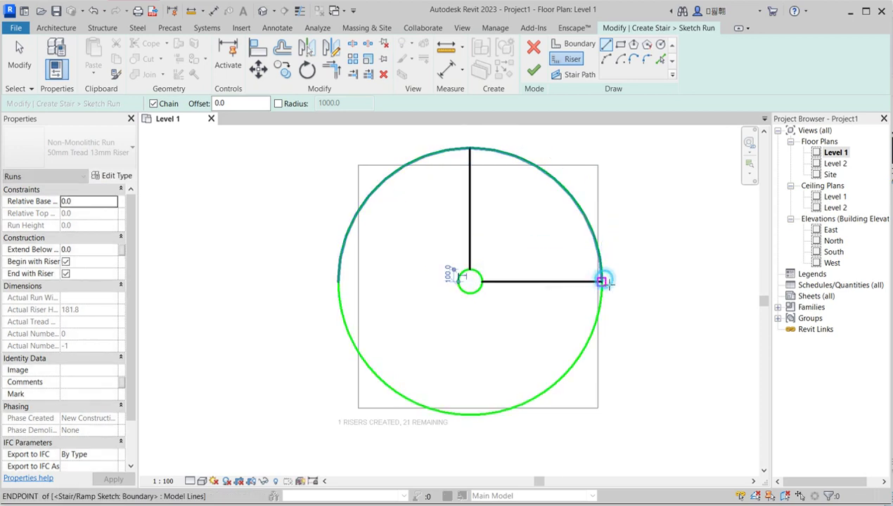
# Step: Draw two more riser lines between the circles, one vertically downward and one horizontally to the left, and end the line command
pyautogui.click(469, 282)
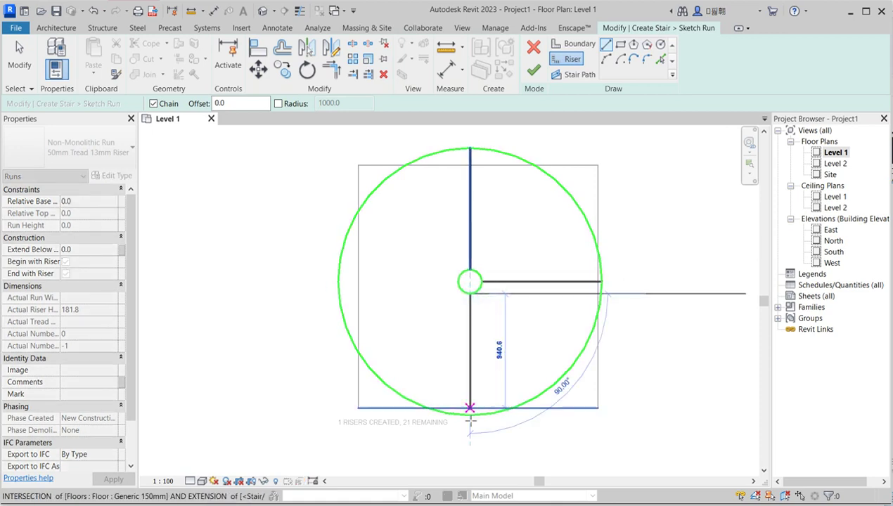
pyautogui.click(470, 414)
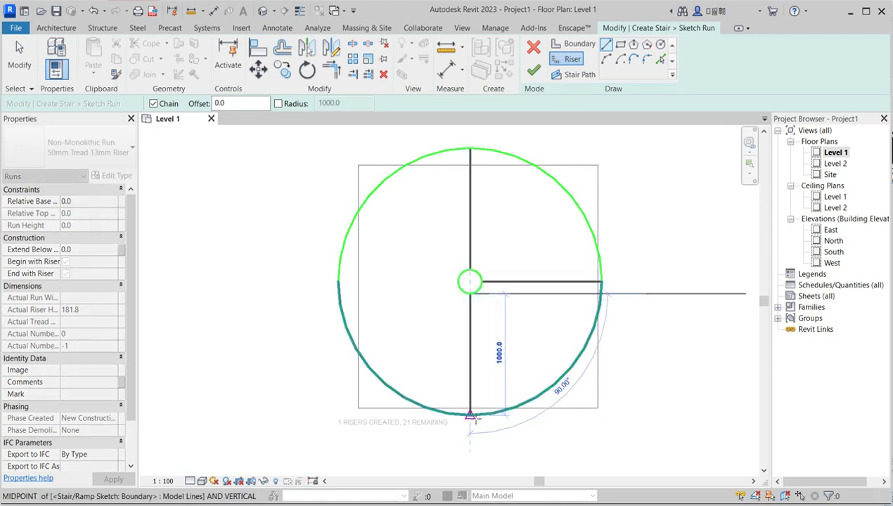
pyautogui.click(471, 282)
pyautogui.click(338, 282)
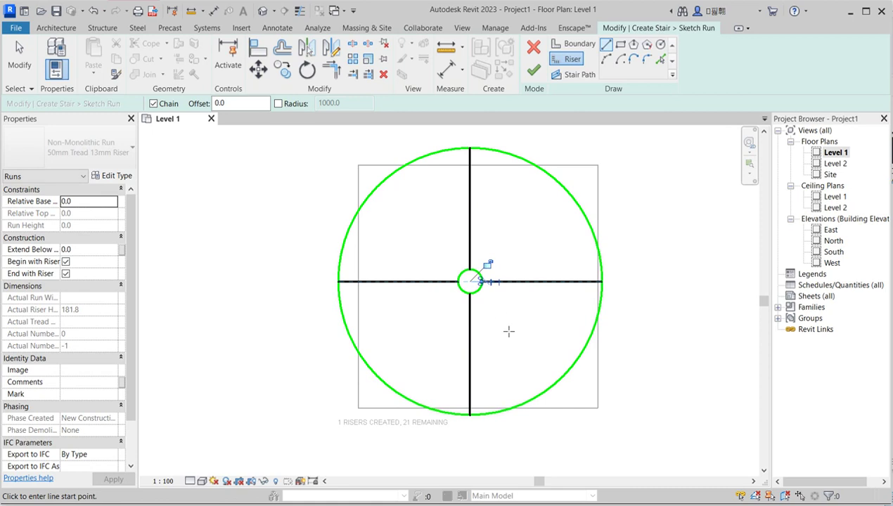
pyautogui.scroll(2, 509, 203)
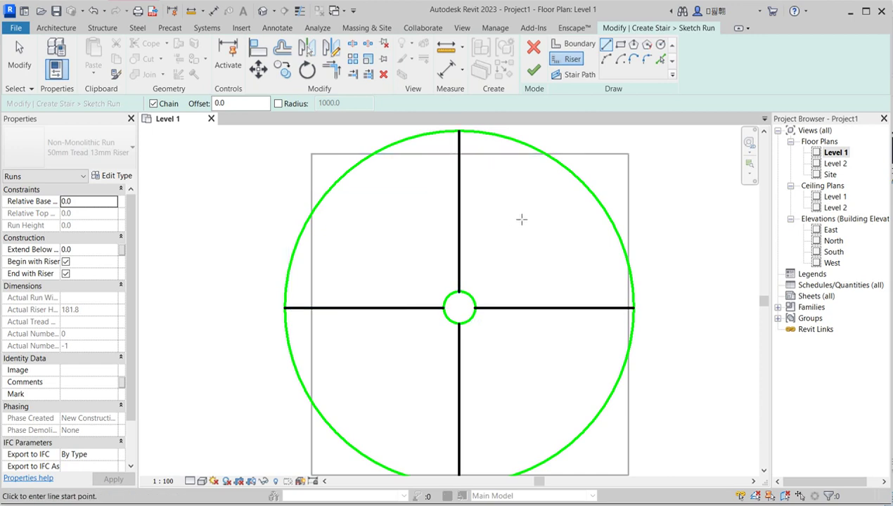
pyautogui.press('Escape')
pyautogui.press('Escape')
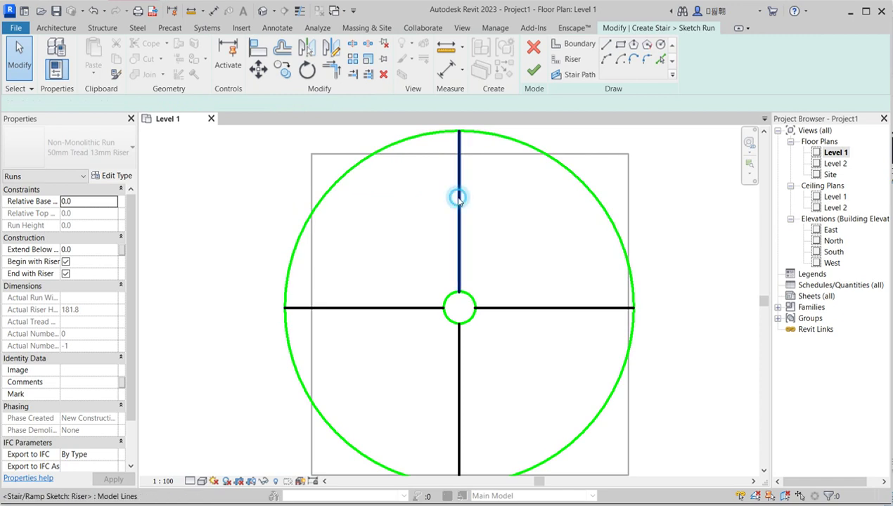
# Step: Rotate a copy of the upper vertical riser 15° clockwise about the centre of the circles
pyautogui.click(458, 196)
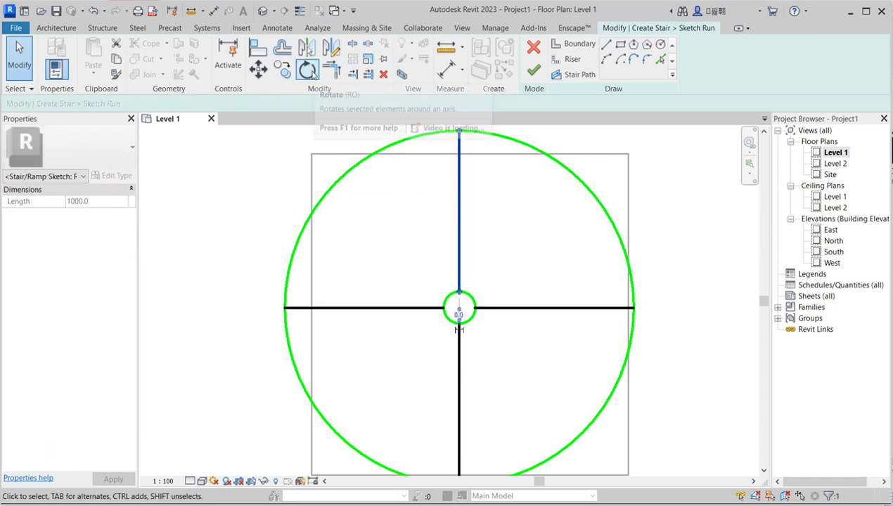
pyautogui.click(310, 72)
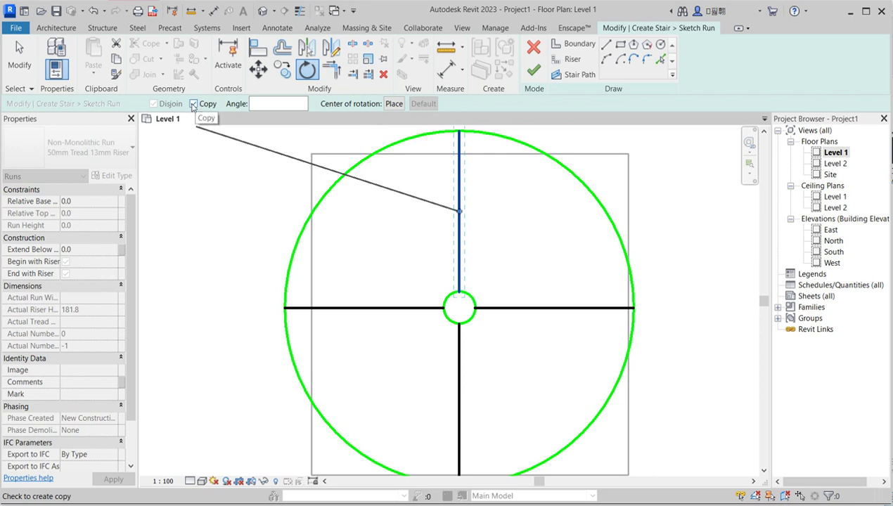
pyautogui.click(193, 104)
pyautogui.click(194, 106)
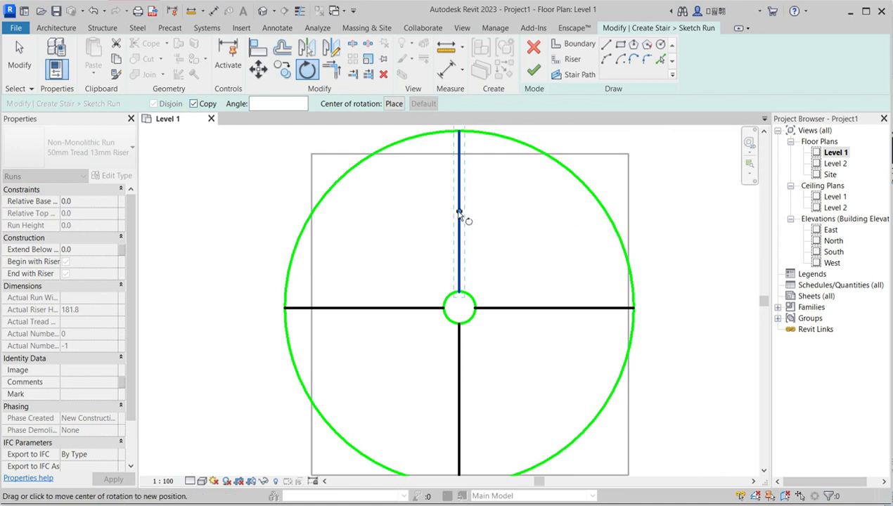
pyautogui.moveTo(458, 213); pyautogui.dragTo(466, 318)
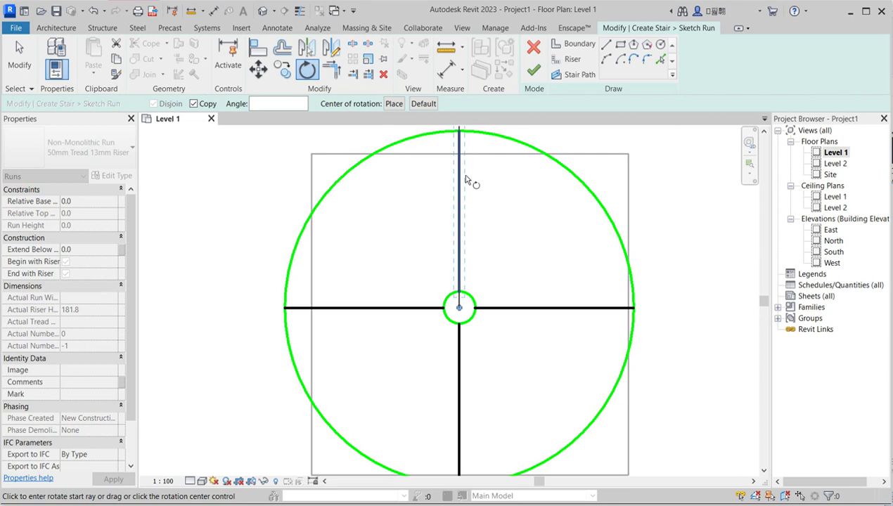
pyautogui.click(460, 133)
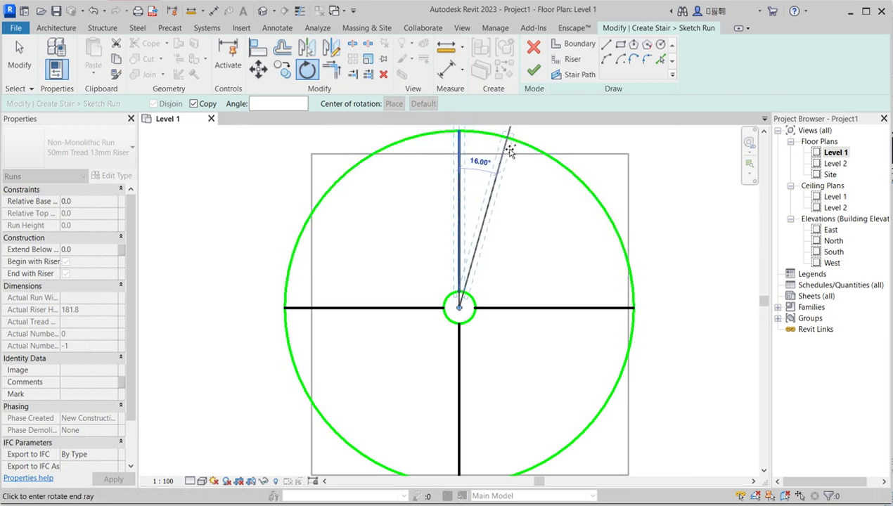
pyautogui.write('15')
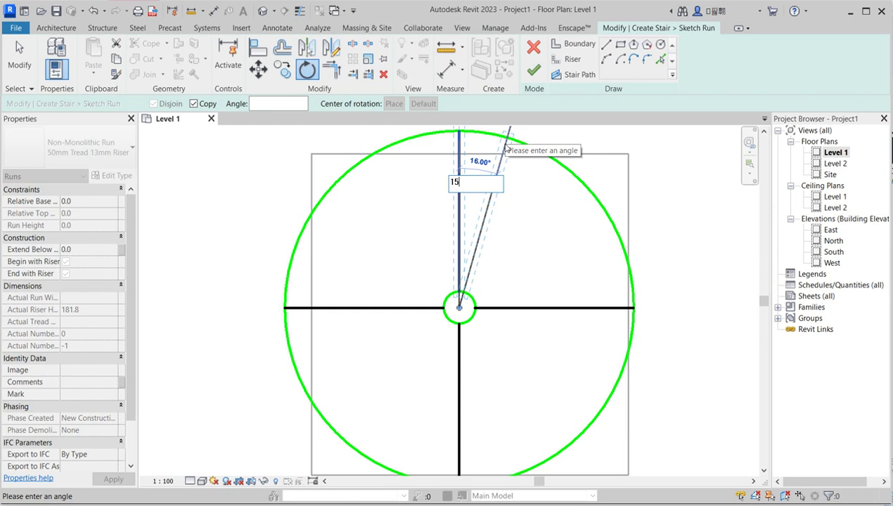
pyautogui.press('Return')
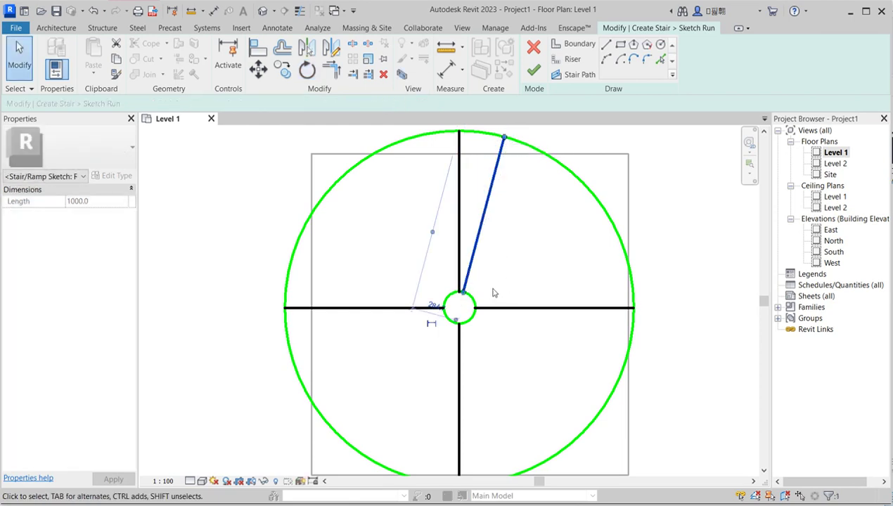
# Step: Rotate a copy of the new slanted riser another 15° clockwise about the circles' centre, making the second intermediate riser
pyautogui.scroll(2, 468, 304)
pyautogui.scroll(-3, 465, 301)
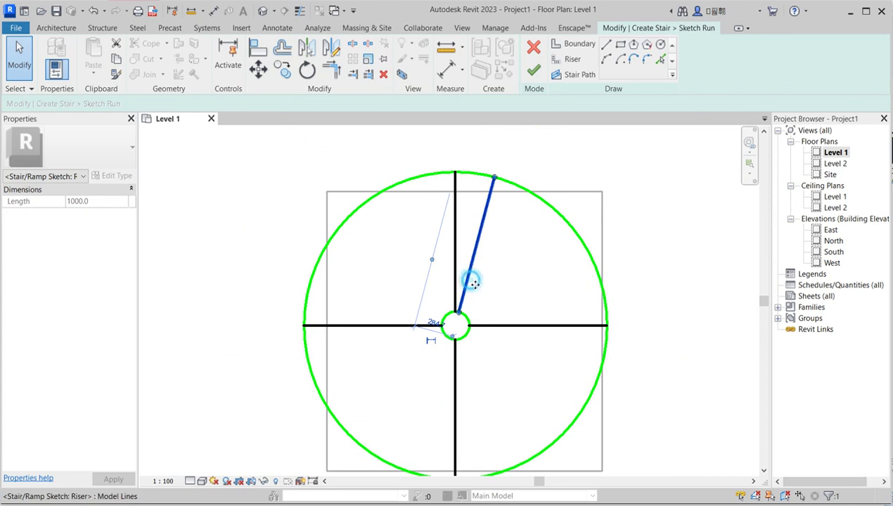
pyautogui.scroll(2, 492, 304)
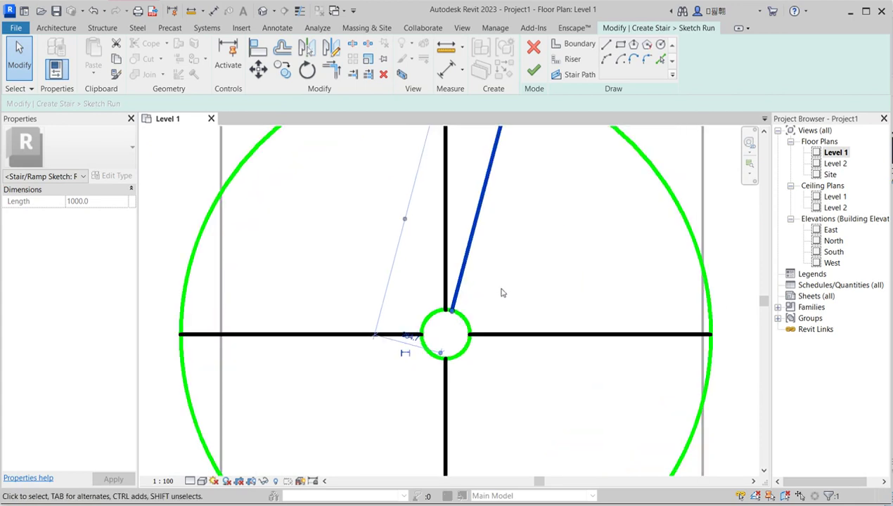
pyautogui.scroll(-3, 485, 288)
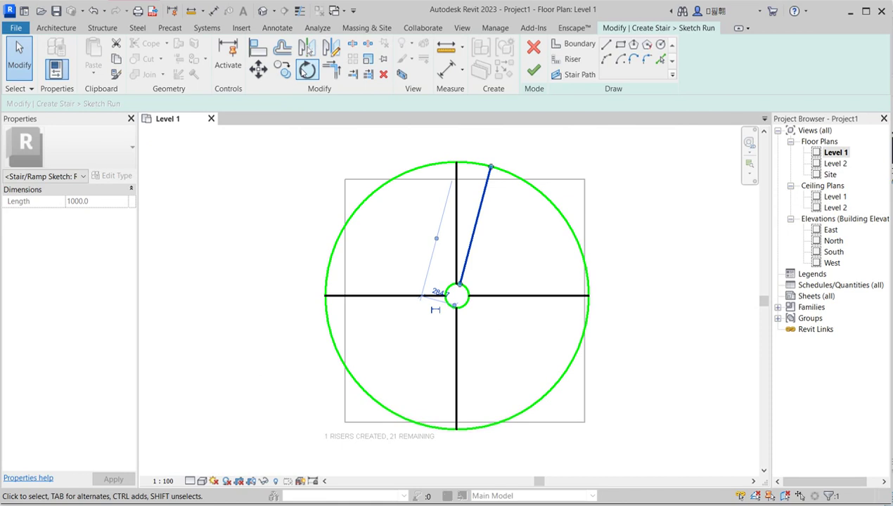
pyautogui.click(306, 70)
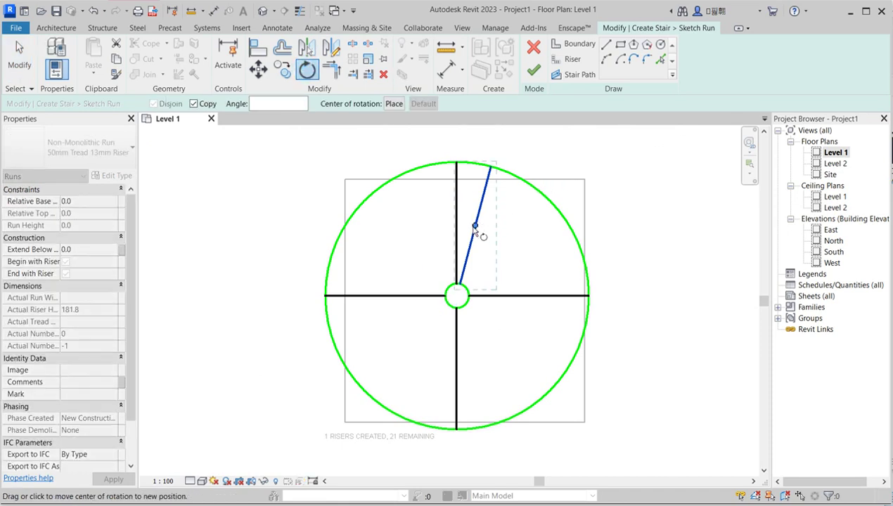
pyautogui.moveTo(475, 225); pyautogui.dragTo(457, 297)
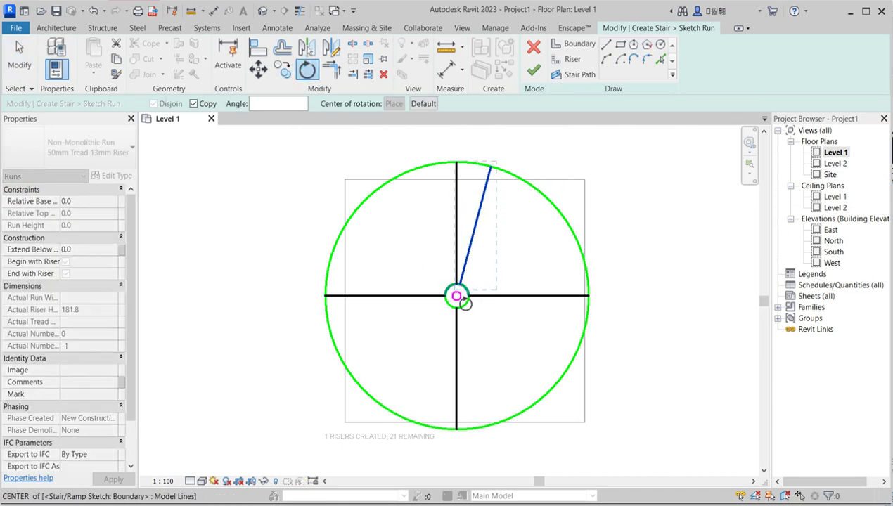
pyautogui.click(457, 163)
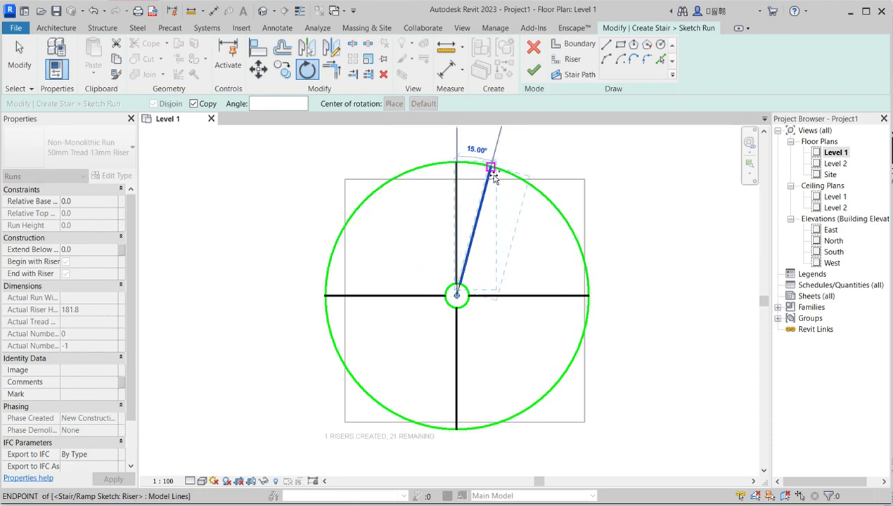
pyautogui.click(521, 182)
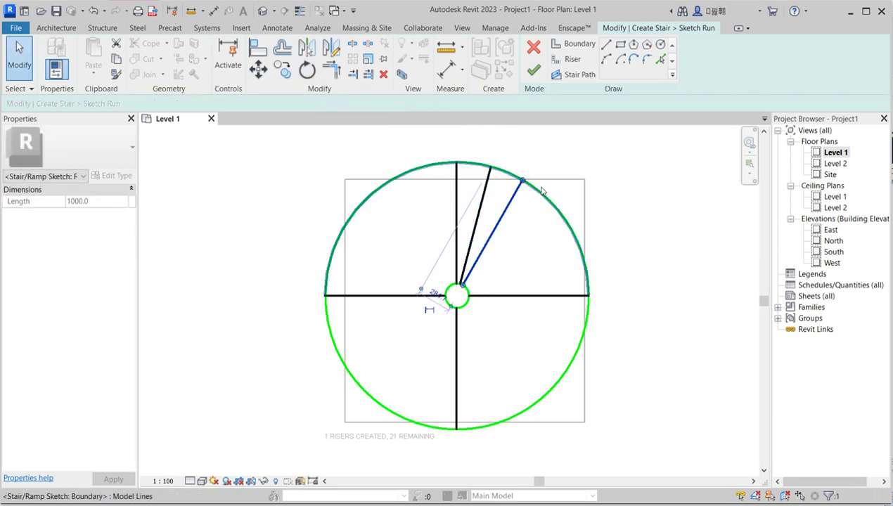
# Step: Create the third intermediate riser by rotating a copy of the second one 15° clockwise about the circles' centre
pyautogui.click(309, 72)
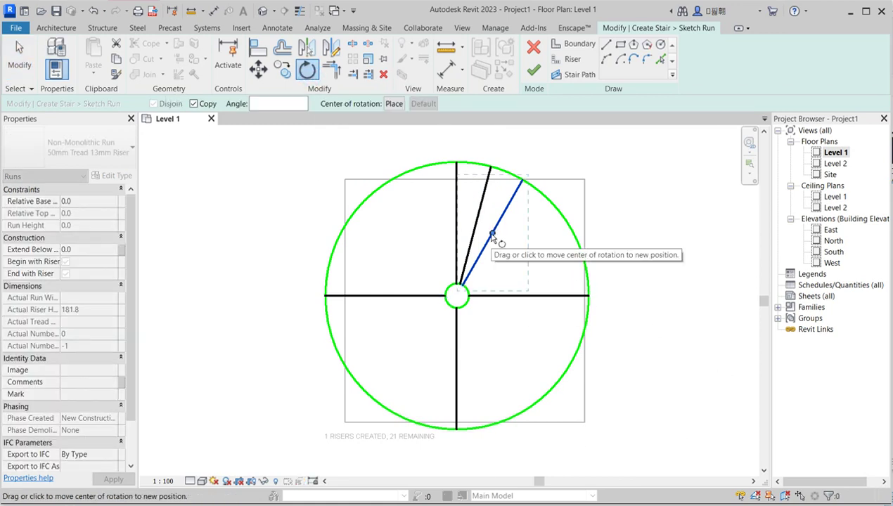
pyautogui.moveTo(492, 234); pyautogui.dragTo(466, 298)
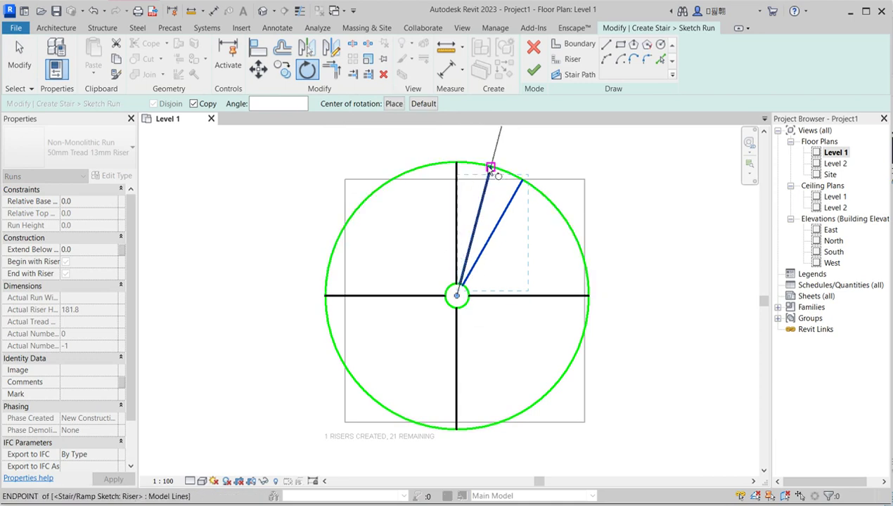
pyautogui.click(490, 168)
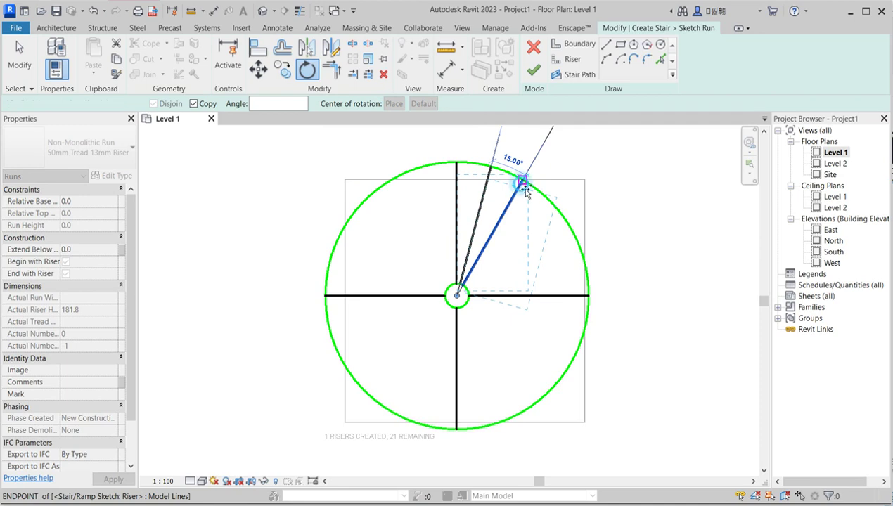
pyautogui.click(524, 185)
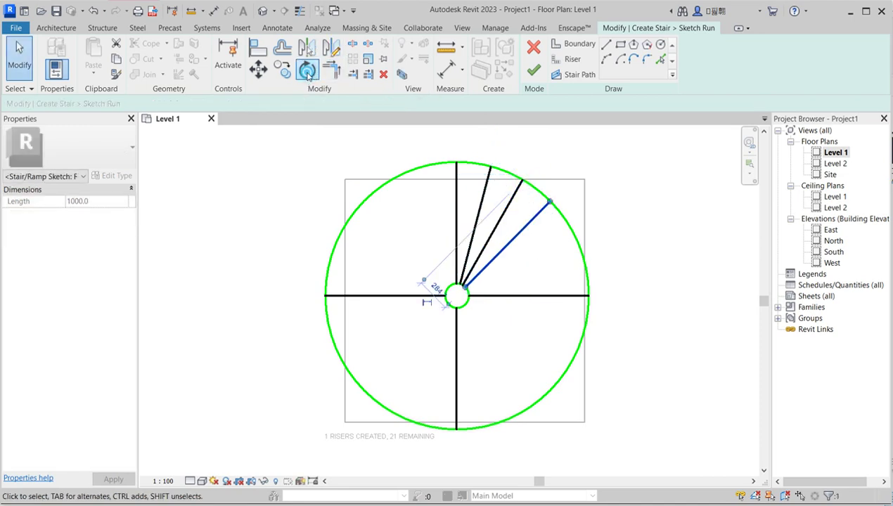
# Step: Create the fourth intermediate riser by rotating a copy of the third one 15° clockwise about the circles' centre
pyautogui.click(308, 72)
pyautogui.moveTo(509, 249); pyautogui.dragTo(456, 296)
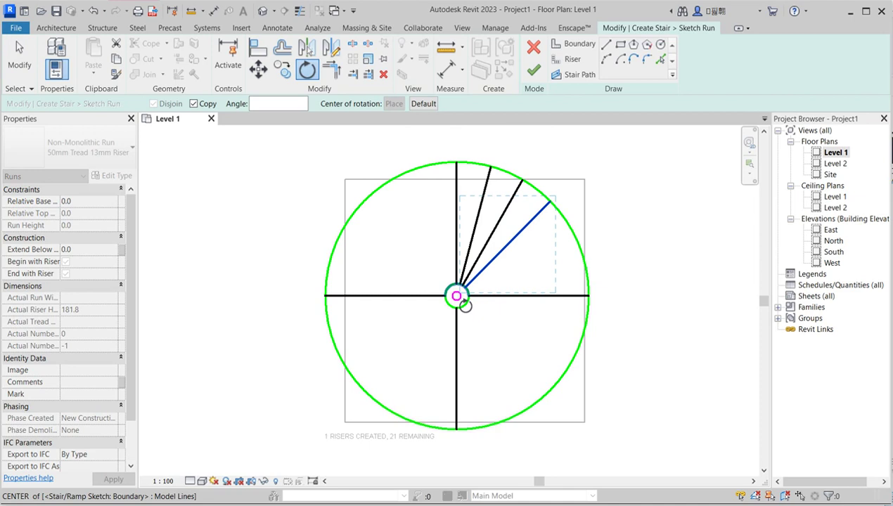
pyautogui.click(456, 163)
pyautogui.click(490, 168)
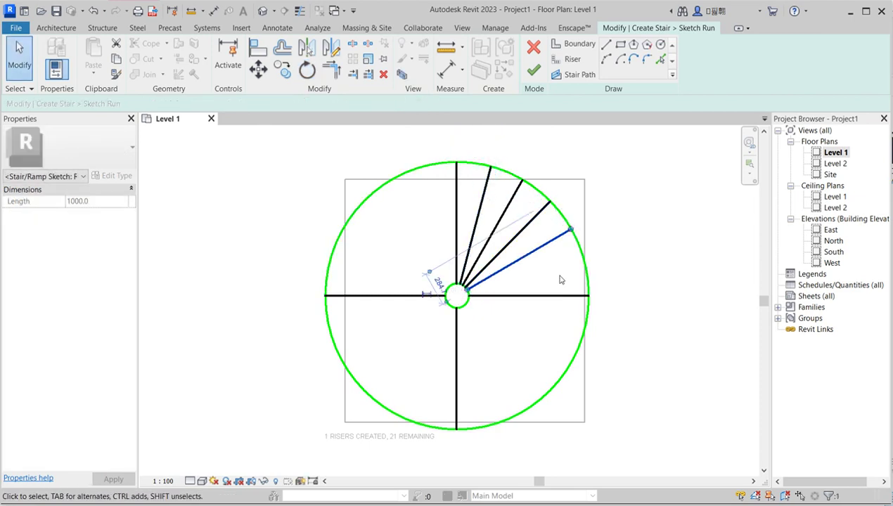
# Step: Add the fifth intermediate riser in the upper-right quadrant by rotating a copy of the fourth 15° clockwise about the centre, then clear the selection
pyautogui.click(307, 69)
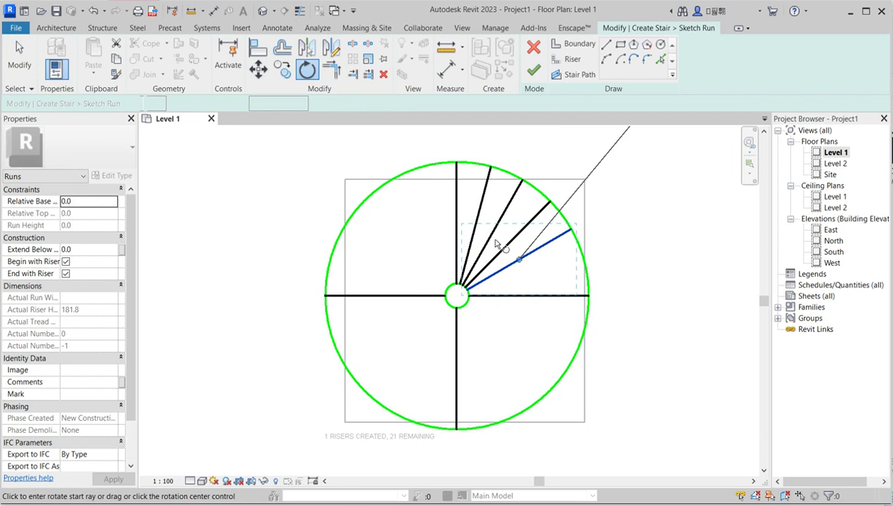
pyautogui.moveTo(520, 260); pyautogui.dragTo(464, 298)
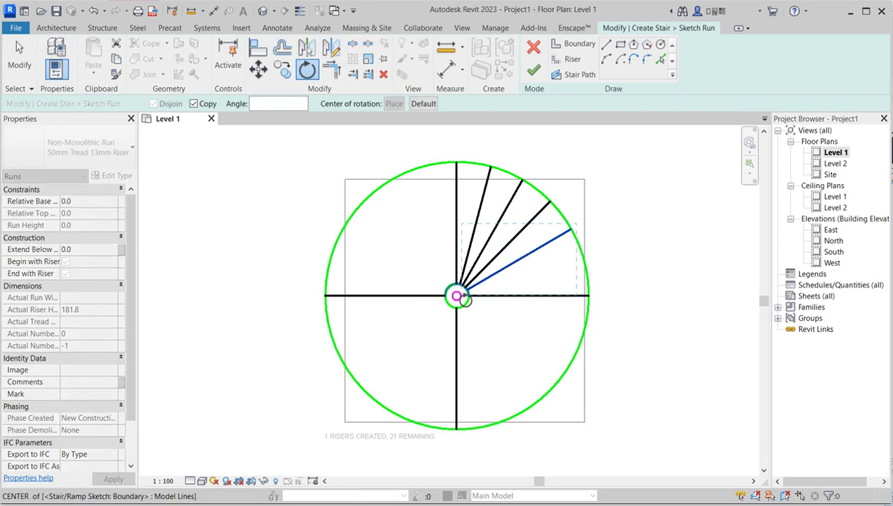
pyautogui.click(457, 163)
pyautogui.click(496, 146)
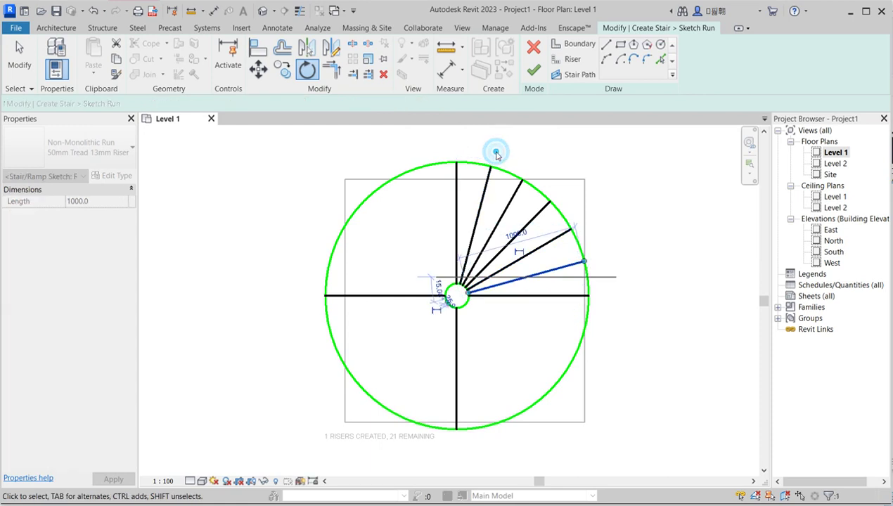
pyautogui.scroll(2, 564, 281)
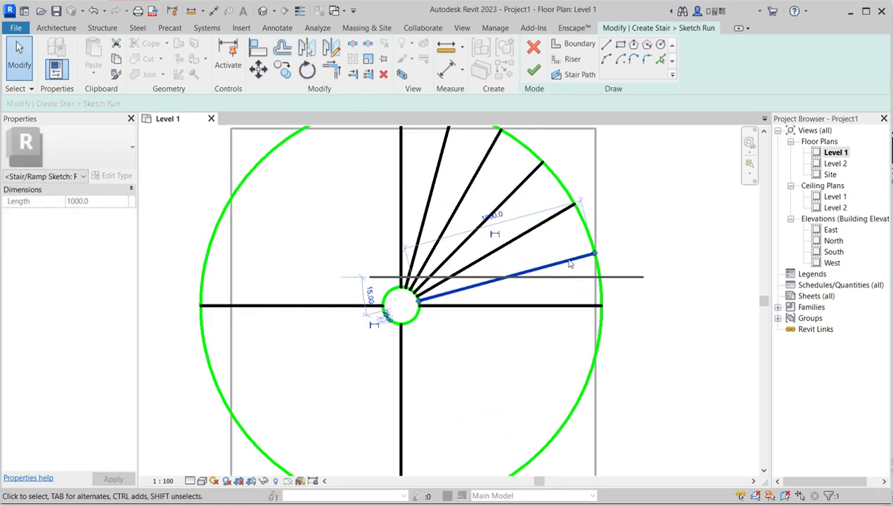
pyautogui.click(624, 175)
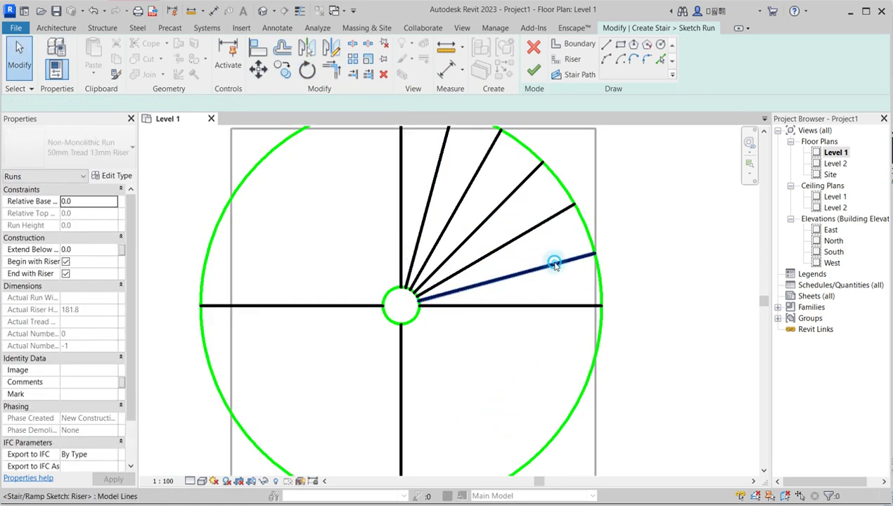
# Step: Rotate a copy of the five intermediate upper-right risers 90° clockwise about the circles' centre, filling the lower-right quadrant
pyautogui.click(559, 264)
pyautogui.keyDown('ctrl'); pyautogui.click(547, 221); pyautogui.keyUp('ctrl')
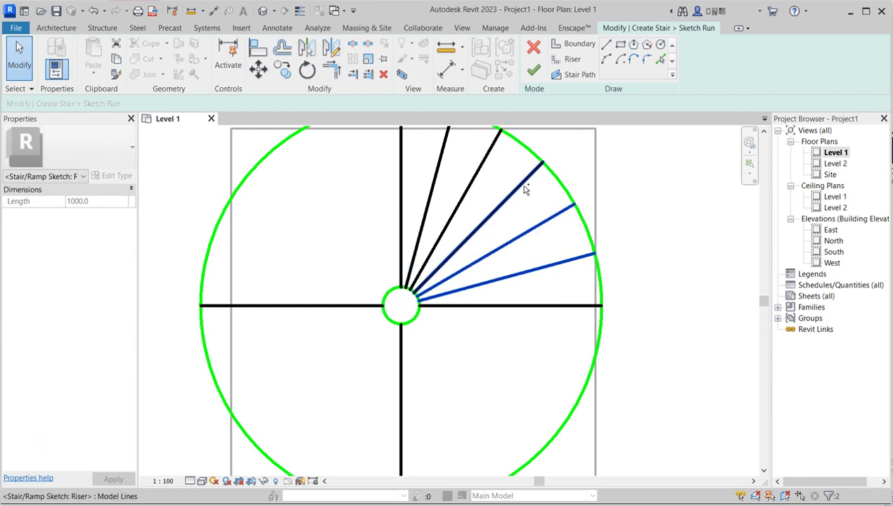
pyautogui.scroll(-1, 542, 261)
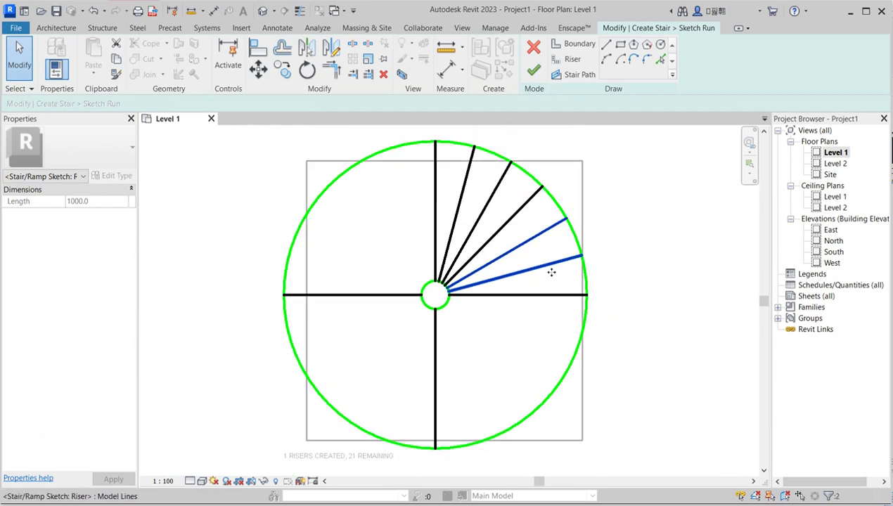
pyautogui.keyDown('ctrl'); pyautogui.click(513, 215); pyautogui.keyUp('ctrl')
pyautogui.keyDown('ctrl'); pyautogui.click(492, 198); pyautogui.keyUp('ctrl')
pyautogui.keyDown('ctrl'); pyautogui.click(461, 183); pyautogui.keyUp('ctrl')
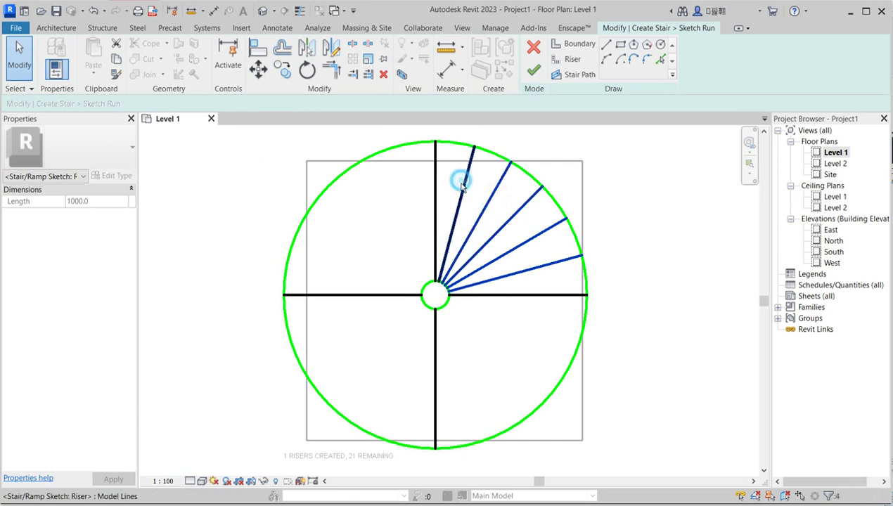
pyautogui.click(306, 71)
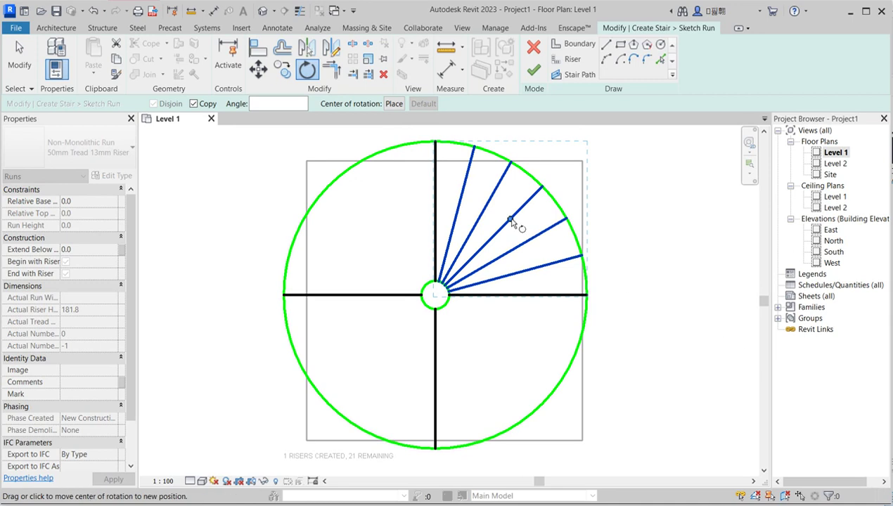
pyautogui.moveTo(512, 221); pyautogui.dragTo(435, 296)
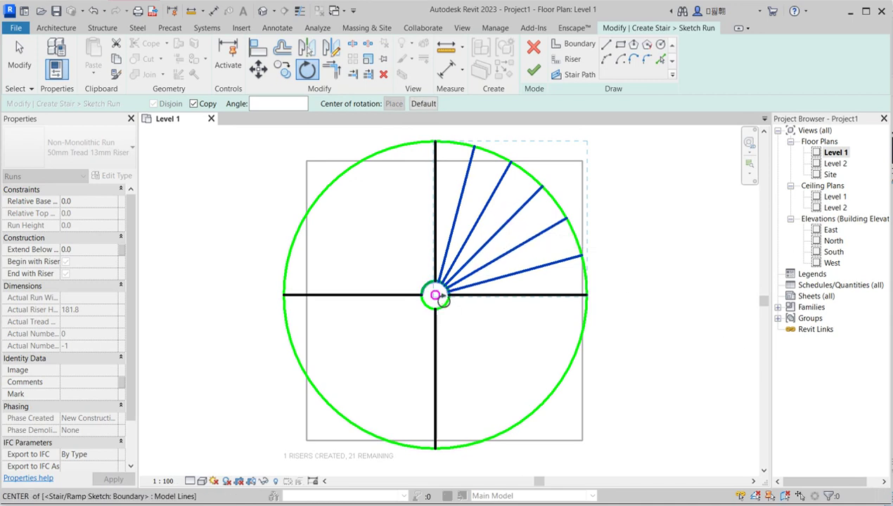
pyautogui.click(436, 143)
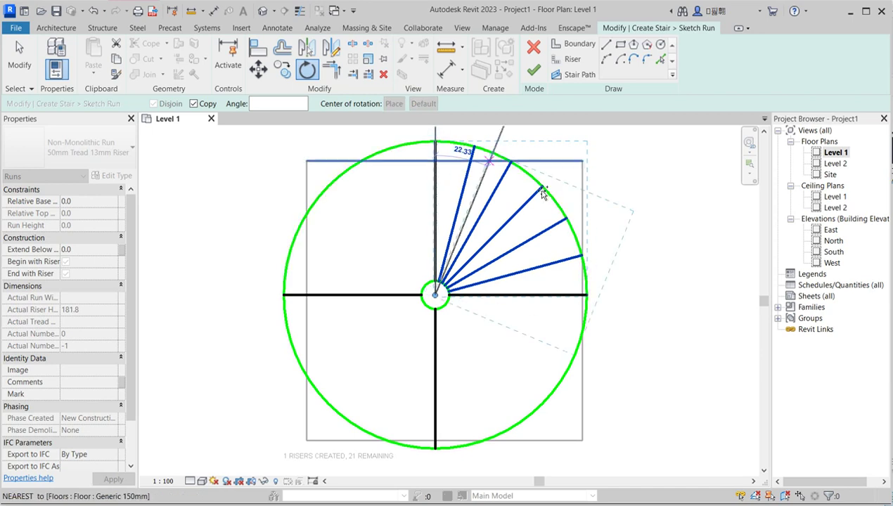
pyautogui.click(593, 300)
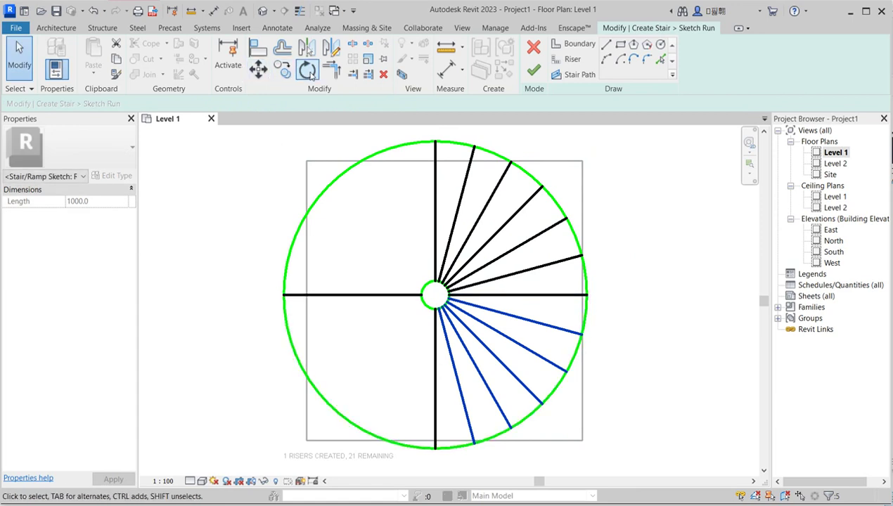
# Step: Rotate a copy of the five lower-right intermediate risers 90° clockwise about the centre into the lower-left quadrant, then clear the selection
pyautogui.click(308, 70)
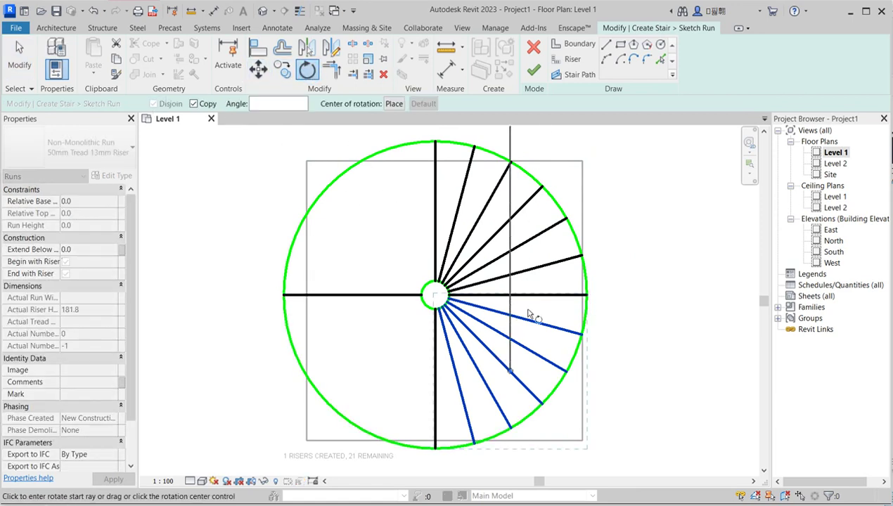
pyautogui.moveTo(509, 374); pyautogui.dragTo(441, 298)
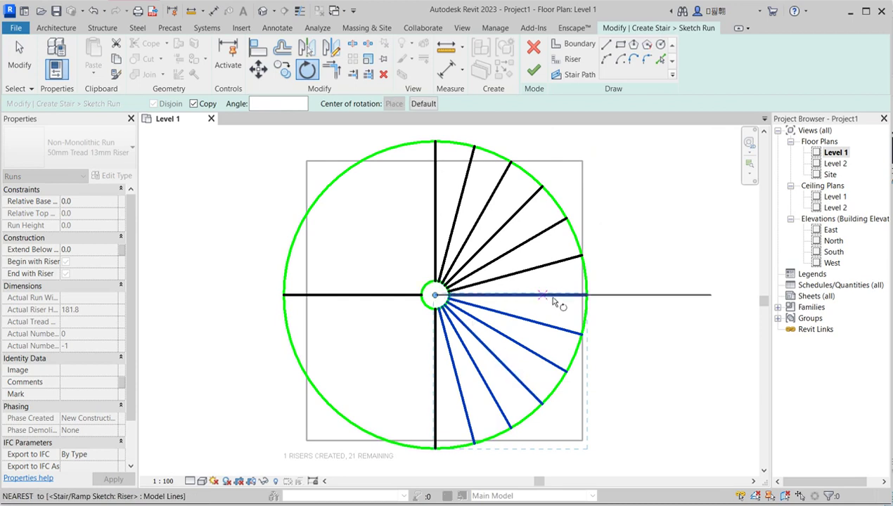
pyautogui.click(588, 299)
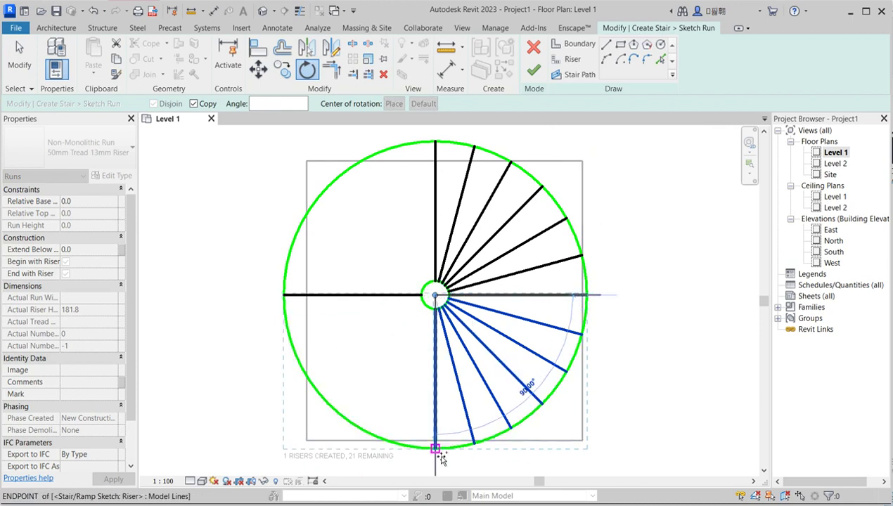
pyautogui.click(436, 448)
pyautogui.click(360, 215)
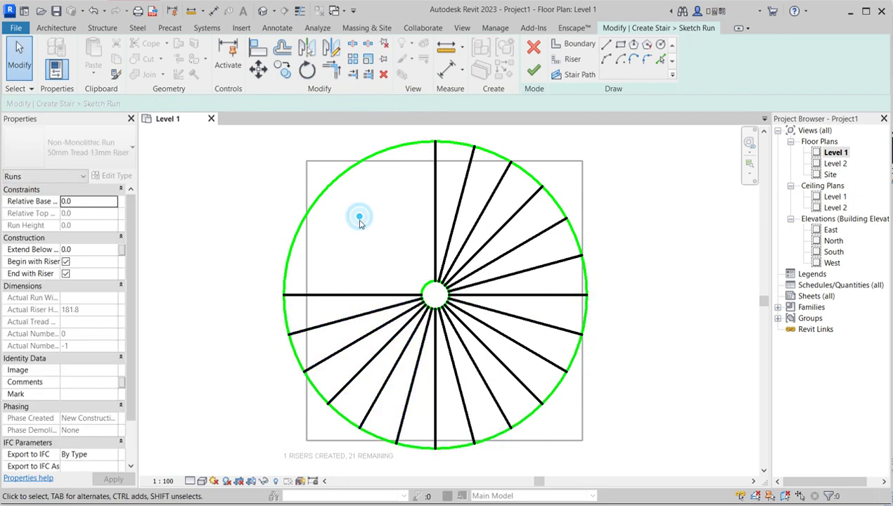
# Step: Shorten the outer circle's upper boundary arc so it ends at the vertical top riser, leaving the upper-left quadrant open
pyautogui.scroll(-2, 369, 239)
pyautogui.scroll(2, 450, 209)
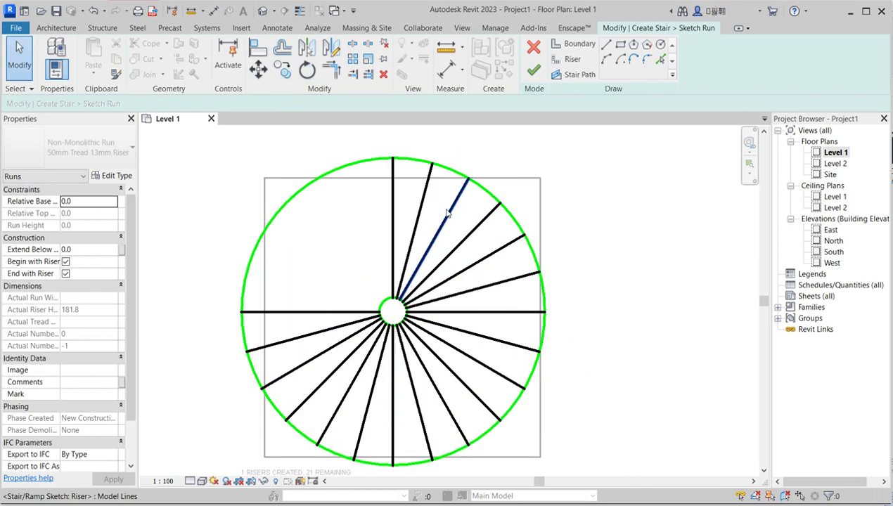
pyautogui.click(304, 199)
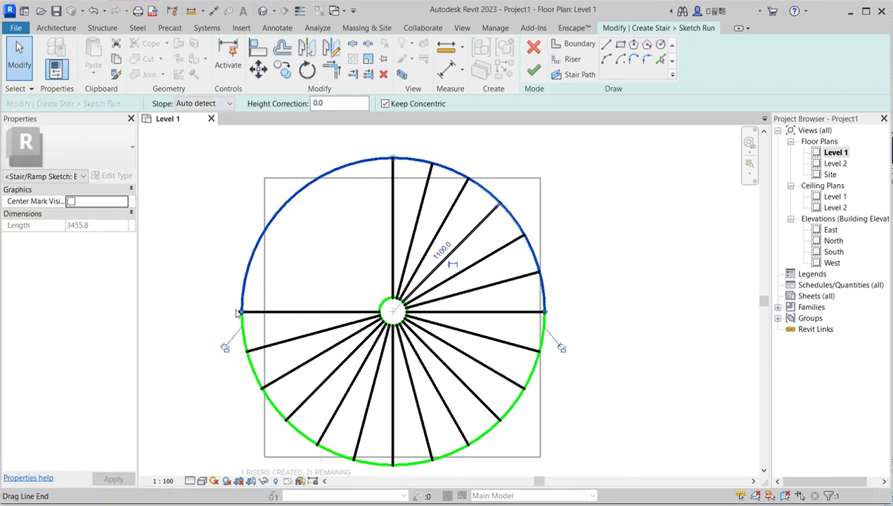
pyautogui.moveTo(241, 313); pyautogui.dragTo(392, 157)
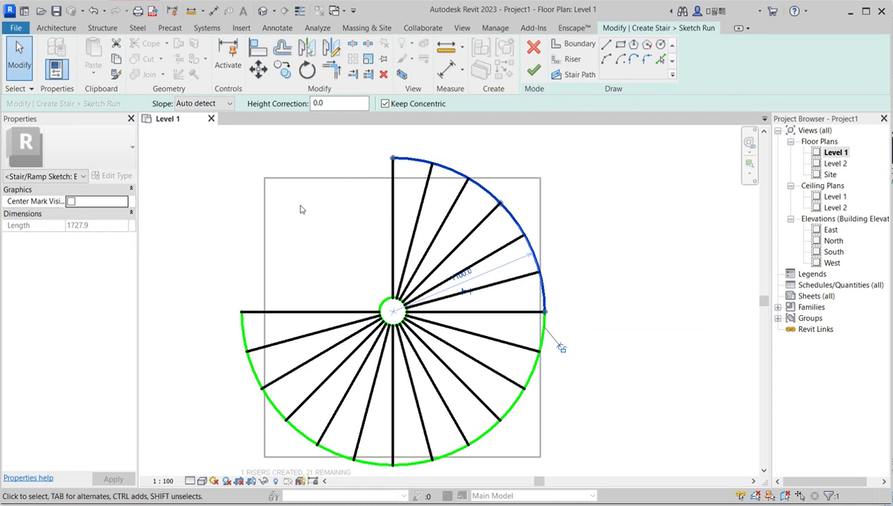
pyautogui.click(480, 131)
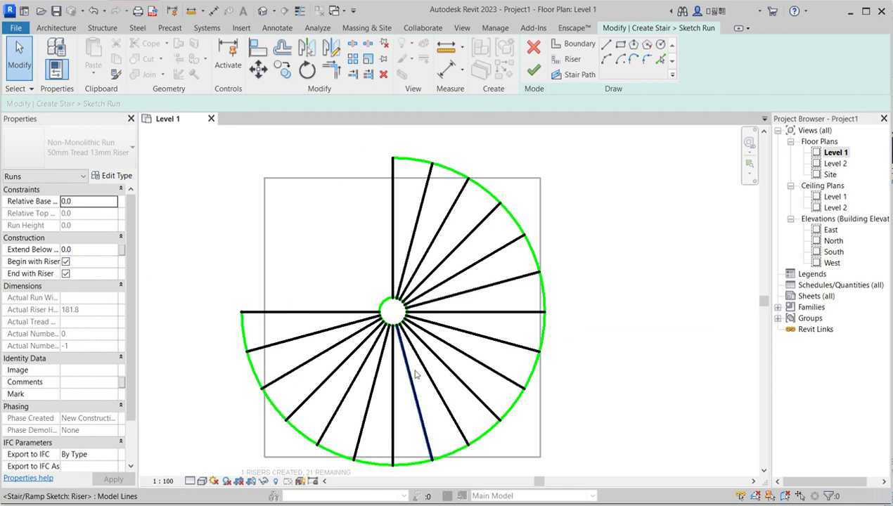
# Step: Shorten the inner circle's upper boundary arc to the inner end of the vertical top riser, opening its upper-left quadrant
pyautogui.scroll(3, 382, 311)
pyautogui.click(381, 312)
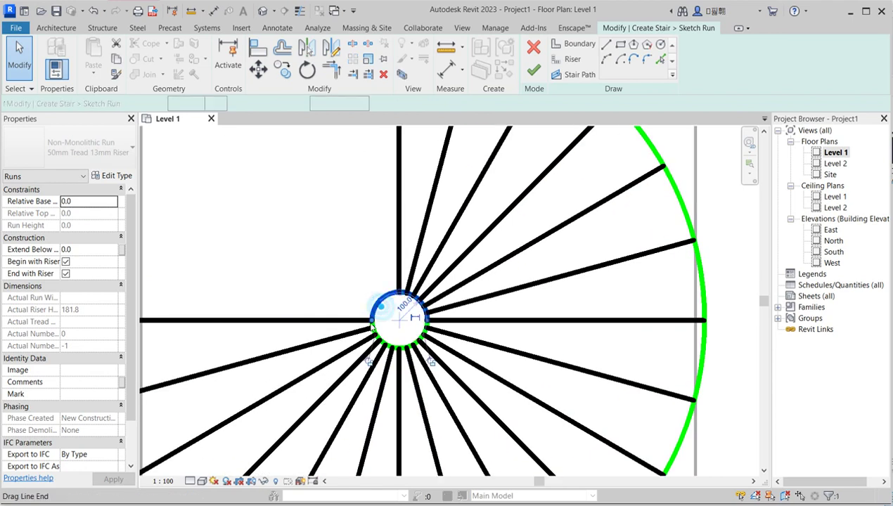
pyautogui.moveTo(382, 313); pyautogui.dragTo(400, 293)
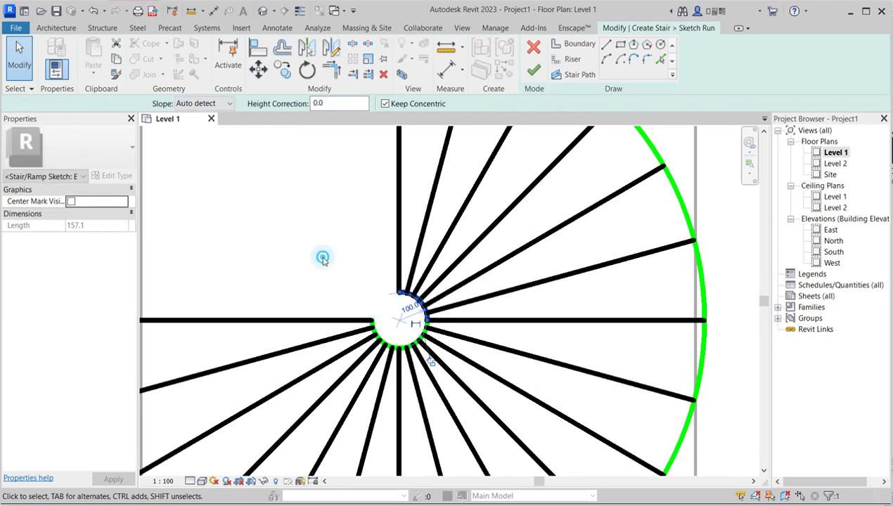
pyautogui.click(323, 255)
# Step: Draw a circular stair path of about 660 mm radius, centred on the boundary circles and midway between them, then end the command
pyautogui.scroll(-5, 457, 303)
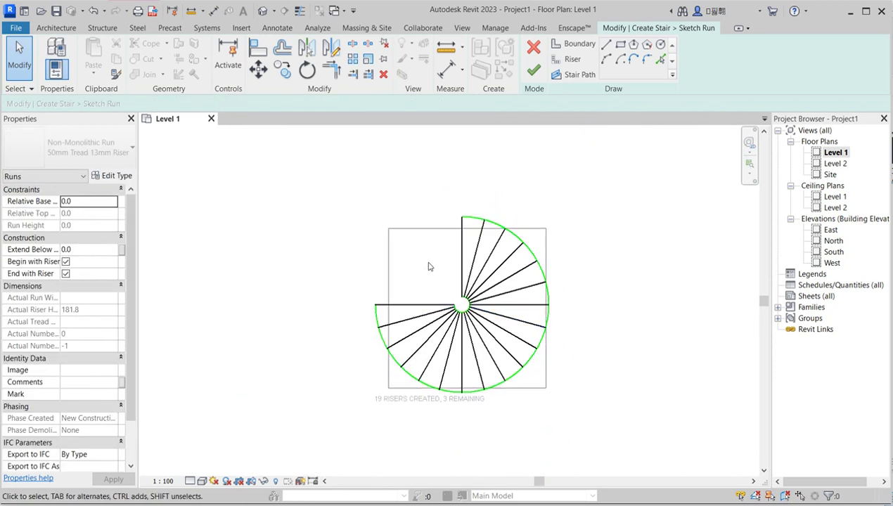
pyautogui.scroll(2, 420, 266)
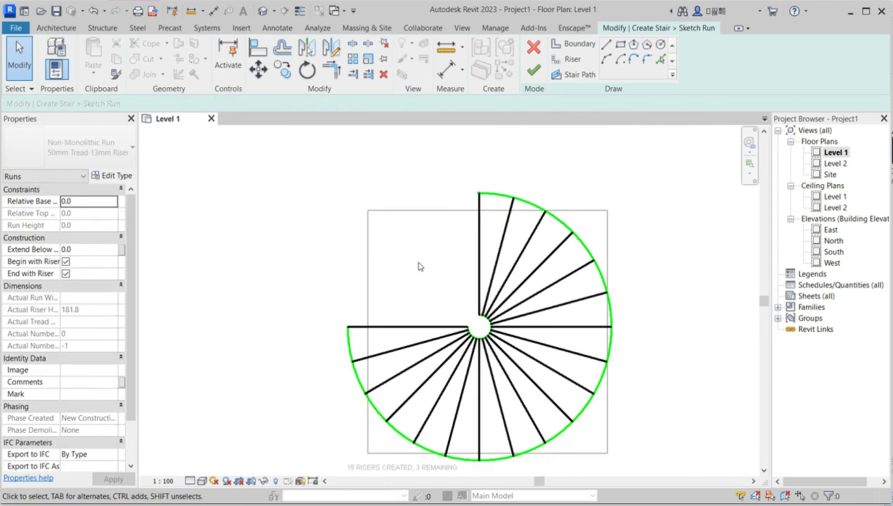
pyautogui.click(573, 76)
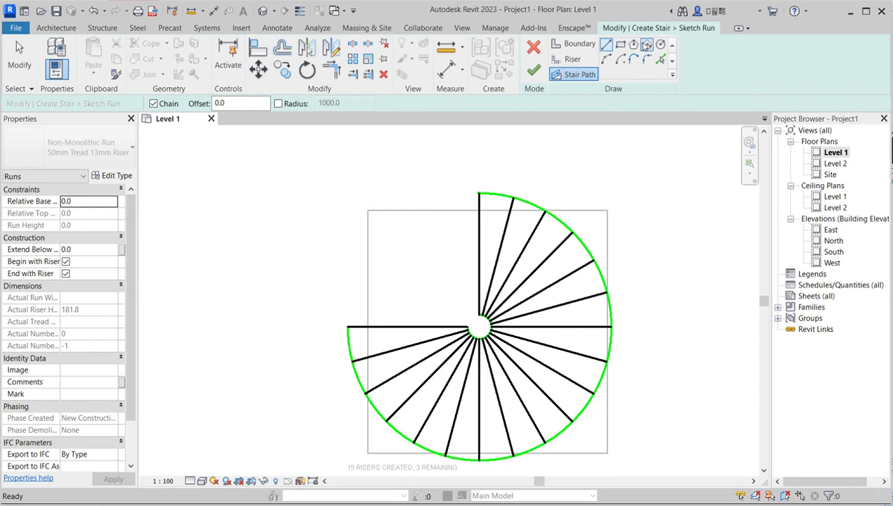
pyautogui.click(662, 45)
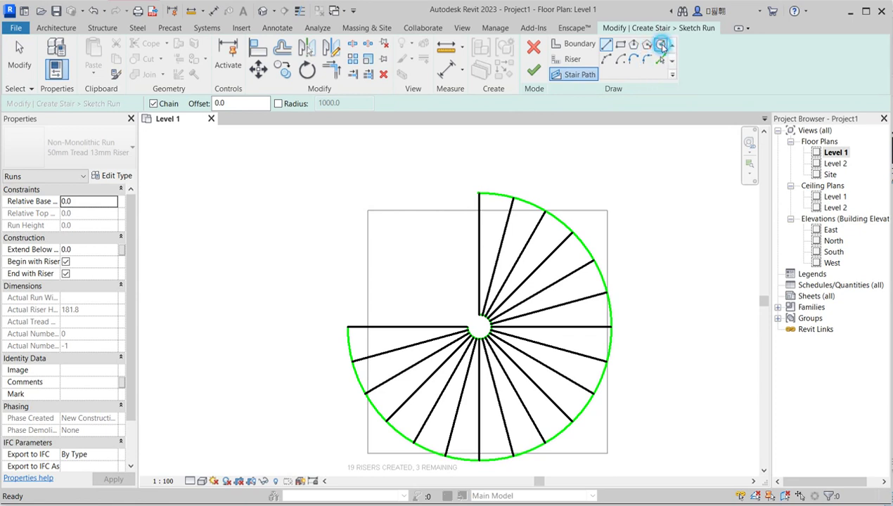
pyautogui.click(479, 326)
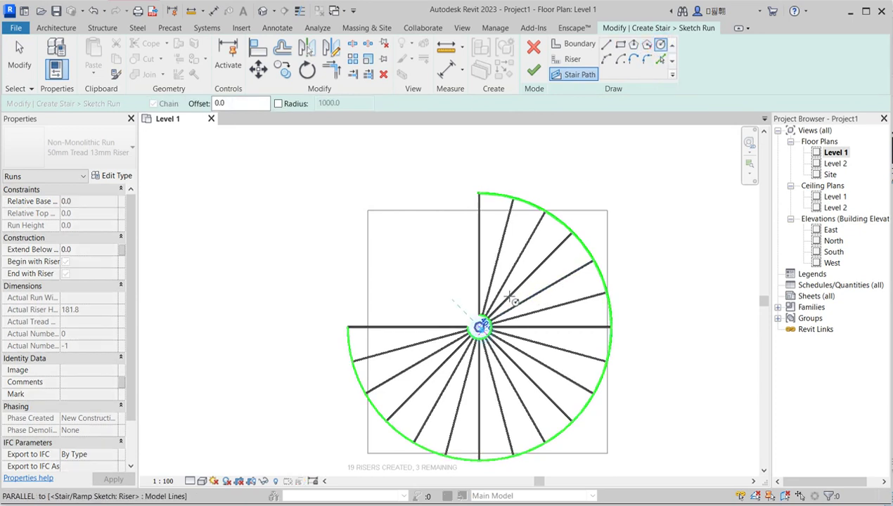
pyautogui.click(547, 280)
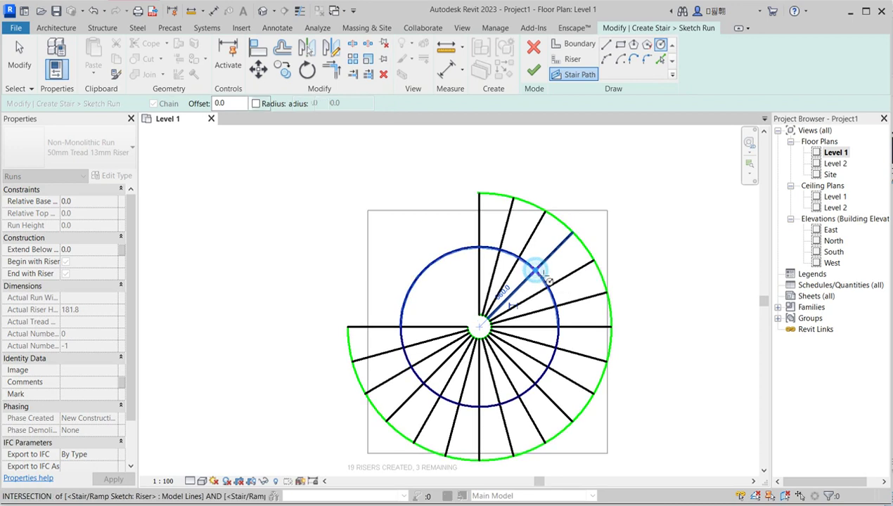
pyautogui.rightClick(582, 167)
pyautogui.click(625, 177)
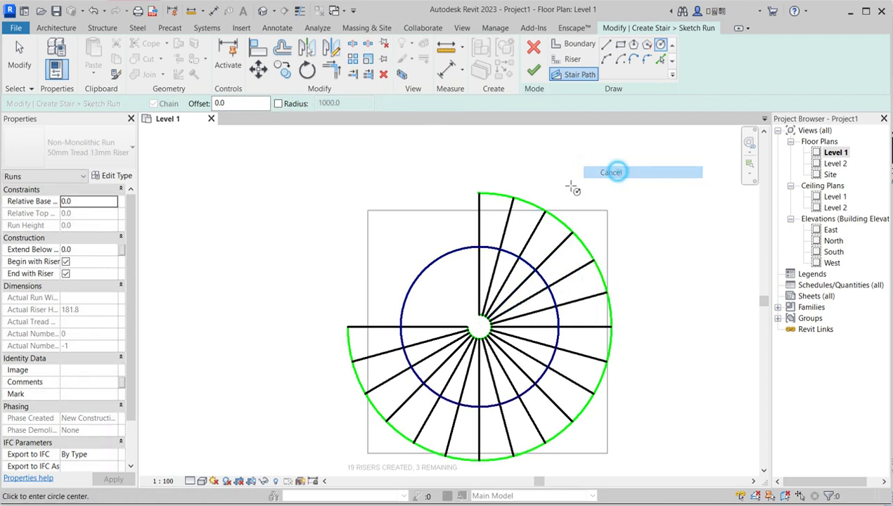
pyautogui.rightClick(437, 209)
pyautogui.click(464, 224)
# Step: Shorten the stair path's upper arc so it ends at the vertical top riser, removing it from the upper-left quadrant
pyautogui.click(449, 249)
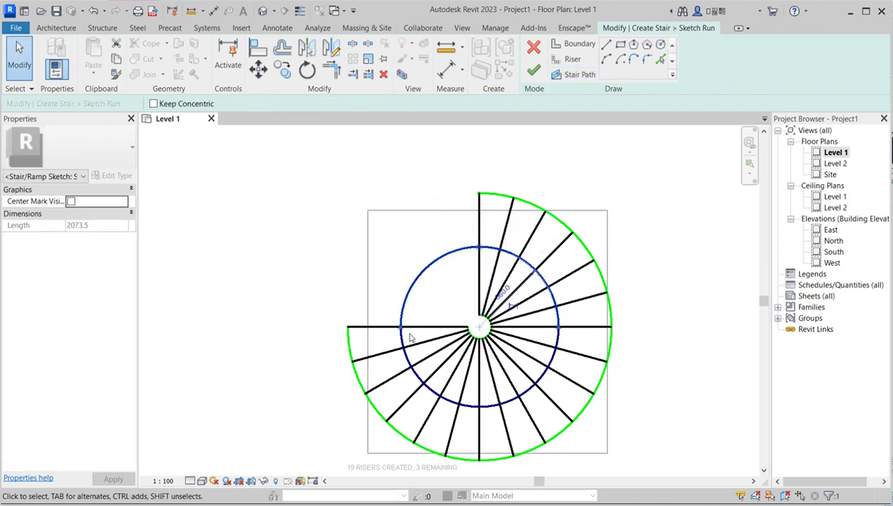
pyautogui.moveTo(401, 329)
pyautogui.mouseDown()
pyautogui.moveTo(436, 254)
pyautogui.moveTo(480, 248)
pyautogui.mouseUp()
pyautogui.click(409, 156)
# Step: Finish the run sketch and complete the stair
pyautogui.scroll(-3, 436, 211)
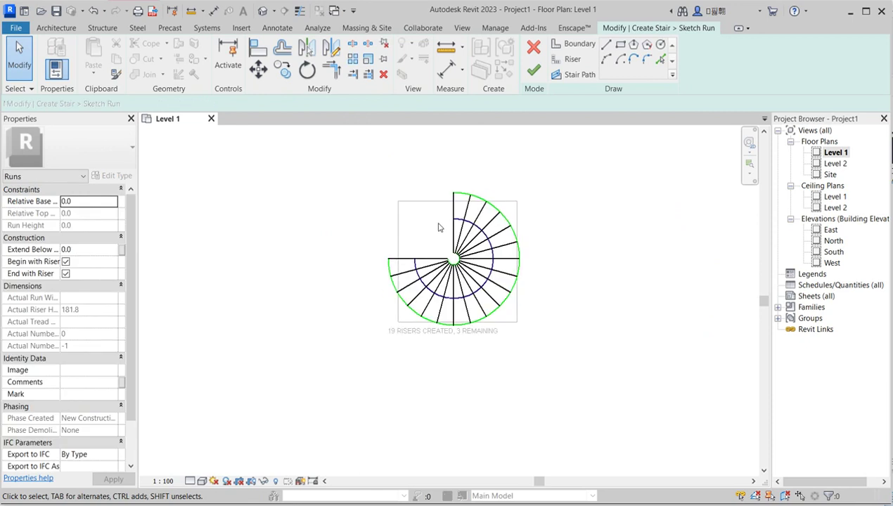
pyautogui.scroll(2, 426, 252)
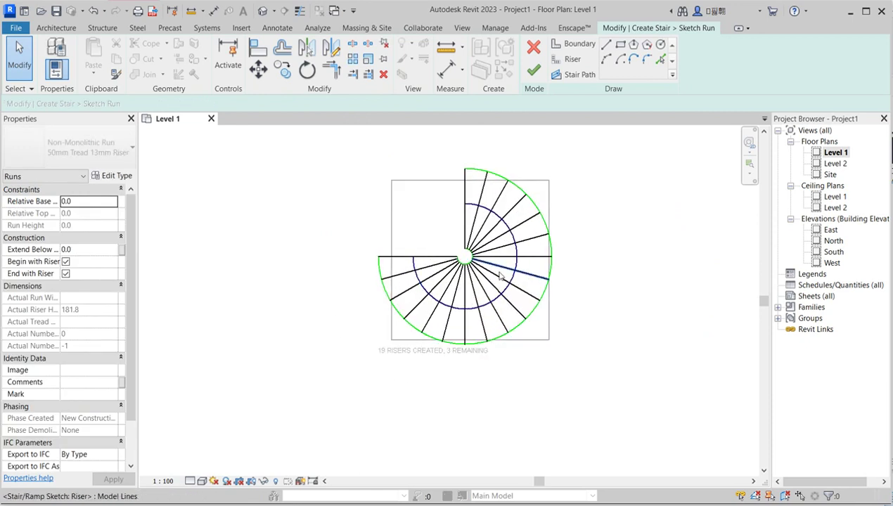
pyautogui.click(533, 72)
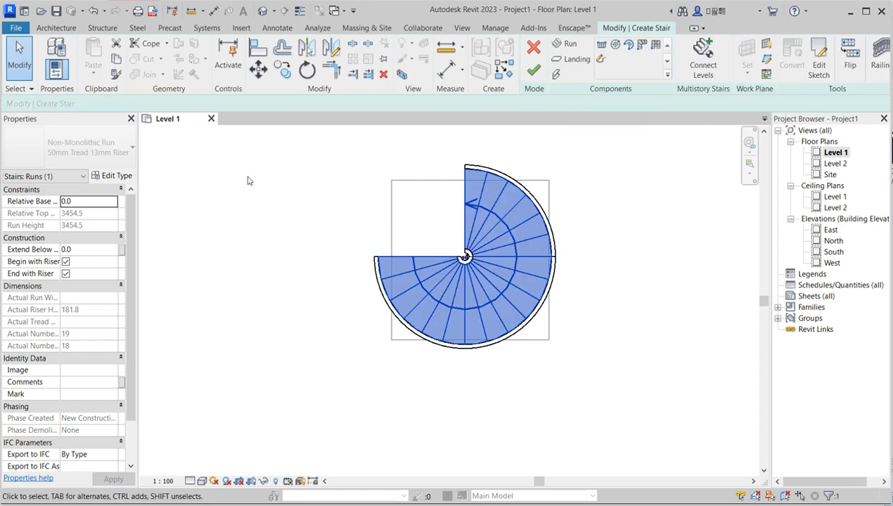
pyautogui.click(531, 72)
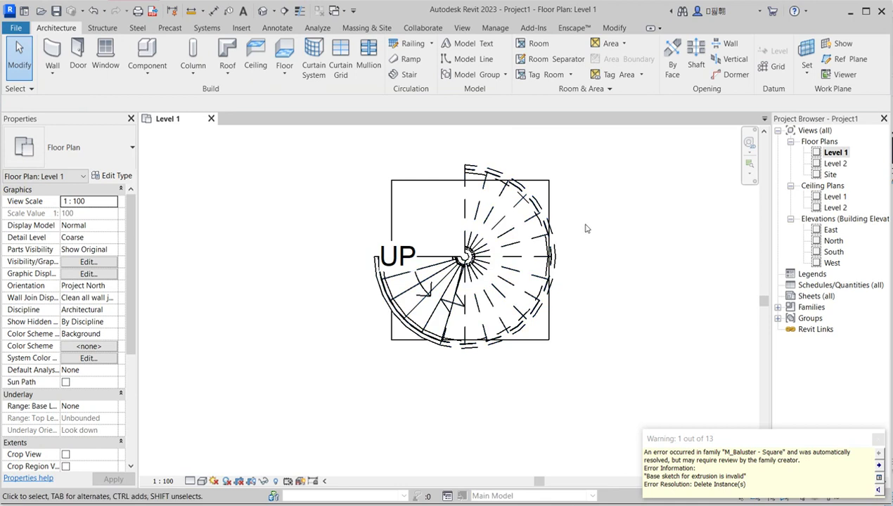
# Step: Inspect the finished stair in plan, then open the South elevation and compare the stair's height with Level 2
pyautogui.scroll(4, 504, 232)
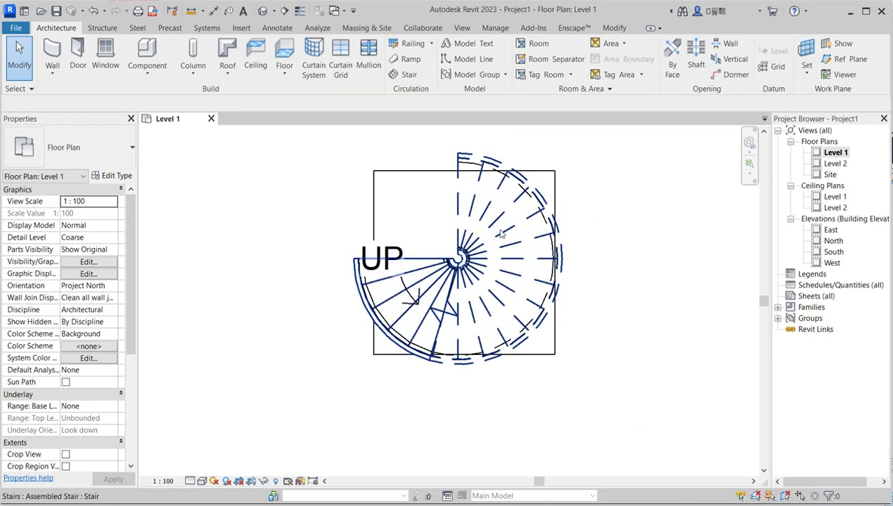
pyautogui.scroll(-5, 502, 234)
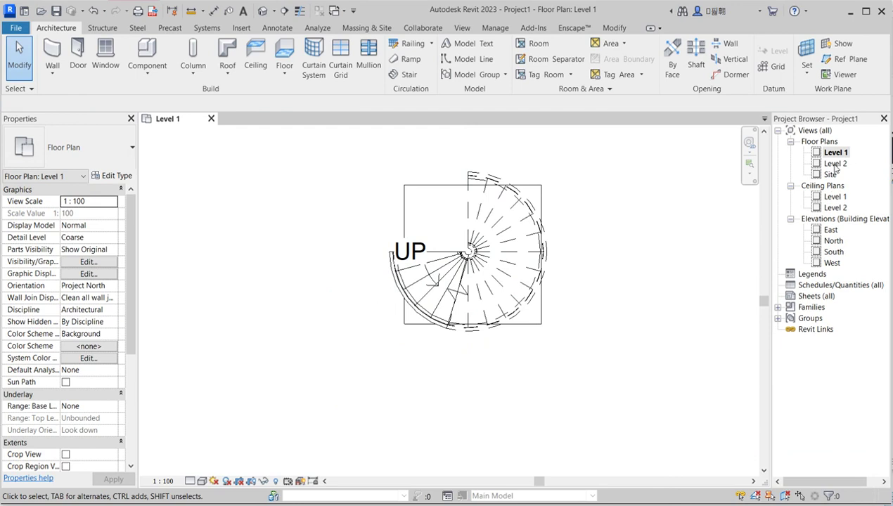
pyautogui.doubleClick(834, 253)
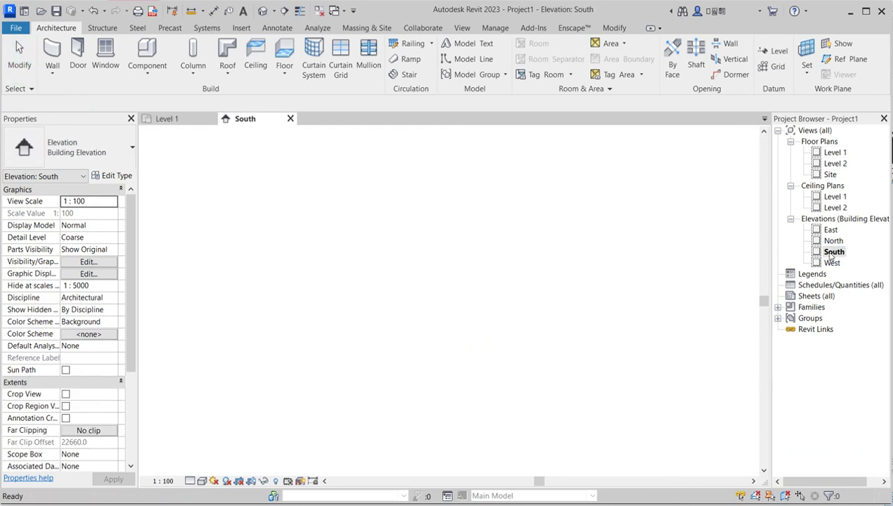
pyautogui.scroll(3, 373, 359)
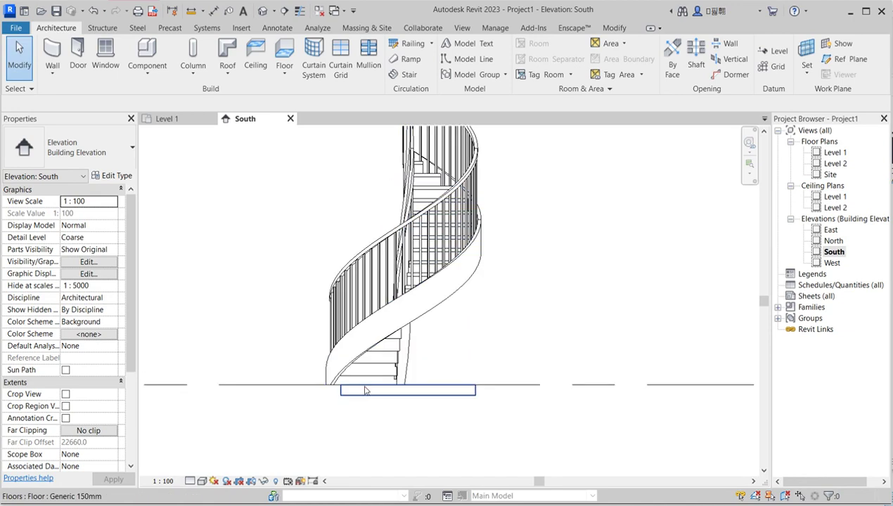
pyautogui.scroll(-4, 427, 285)
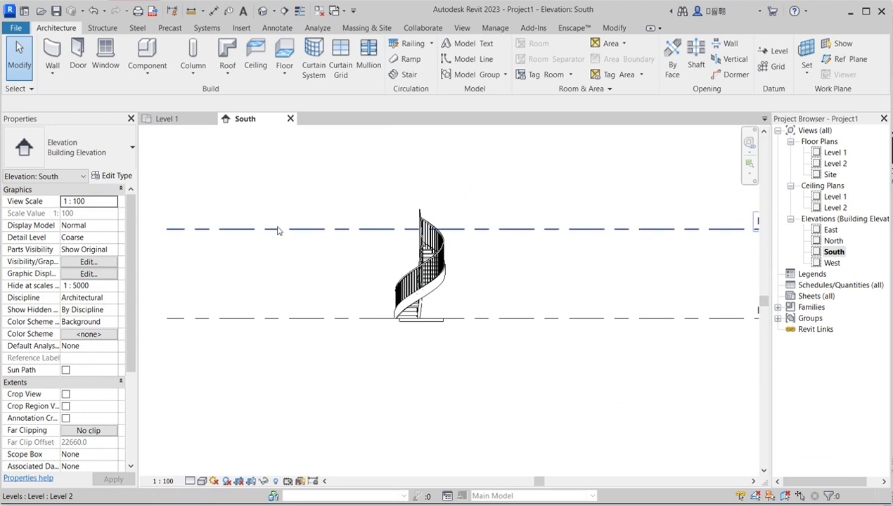
pyautogui.scroll(-2, 279, 230)
pyautogui.scroll(4, 527, 236)
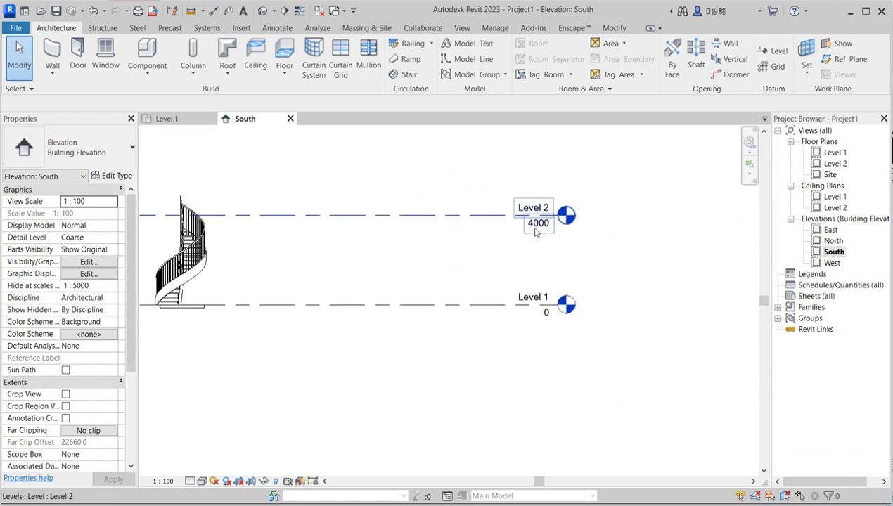
# Step: Set the elevation of Level 2 to 3000 mm
pyautogui.click(461, 206)
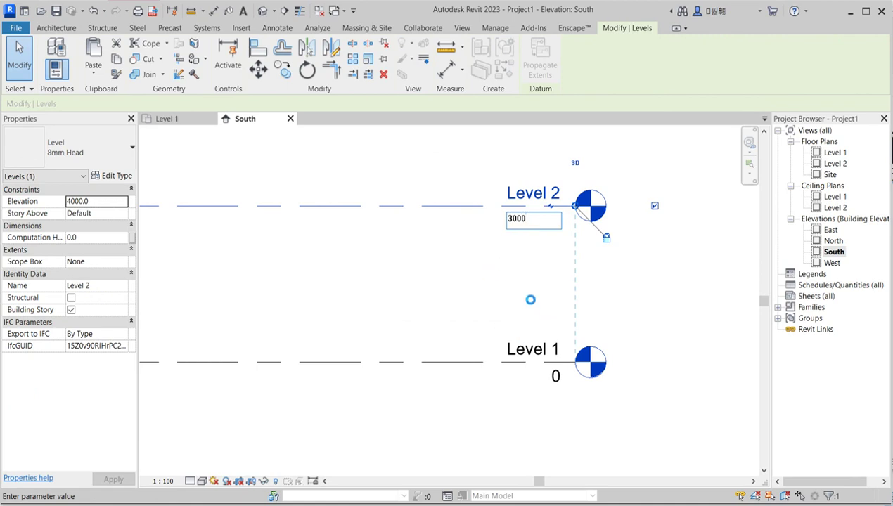
pyautogui.press('Return')
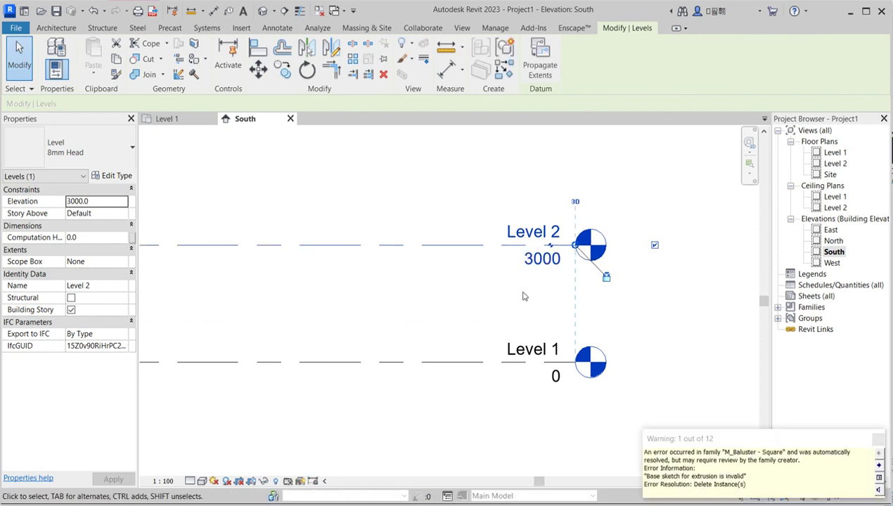
pyautogui.click(523, 291)
# Step: Change the stair to the Cast-In-Place Monolithic Stair type, deleting the 25 mm square baluster type to resolve the error
pyautogui.scroll(4, 376, 301)
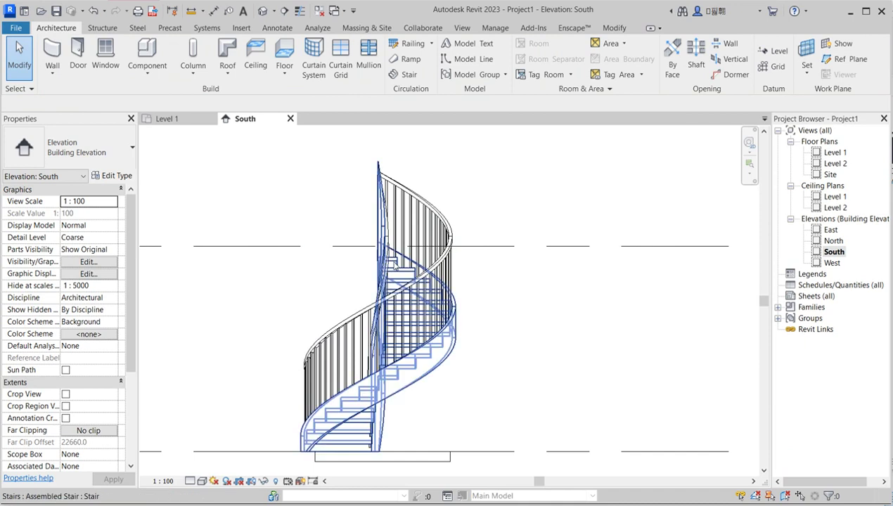
pyautogui.click(392, 263)
pyautogui.scroll(-2, 392, 262)
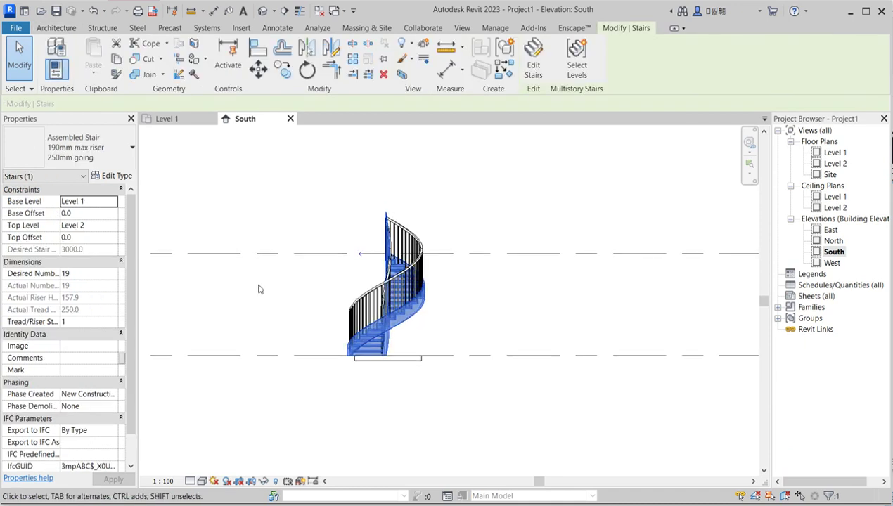
pyautogui.click(112, 149)
pyautogui.click(80, 283)
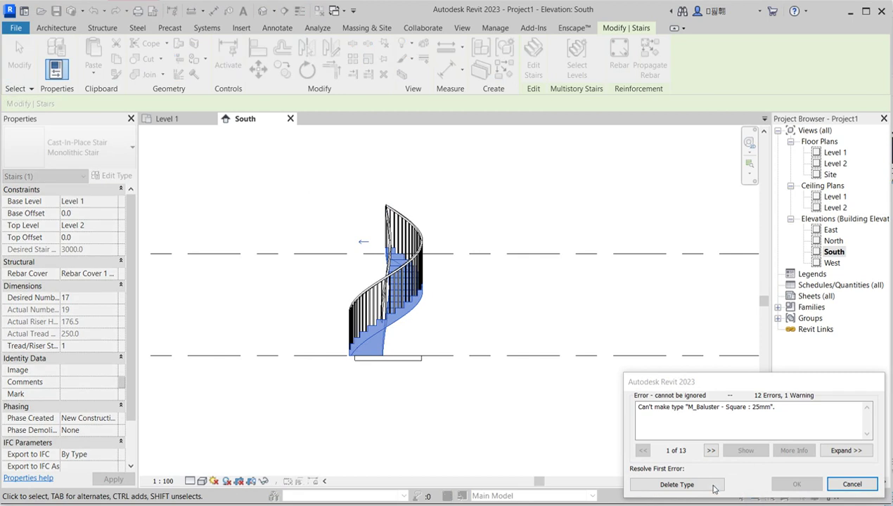
pyautogui.click(712, 485)
pyautogui.click(508, 310)
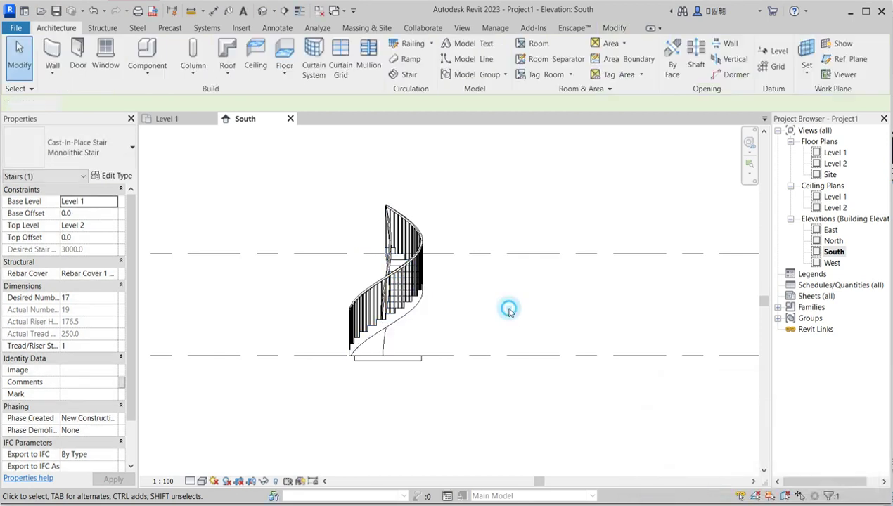
# Step: Change the stair's outer railing to the Glass Panel - Bottom Fill type
pyautogui.scroll(4, 370, 322)
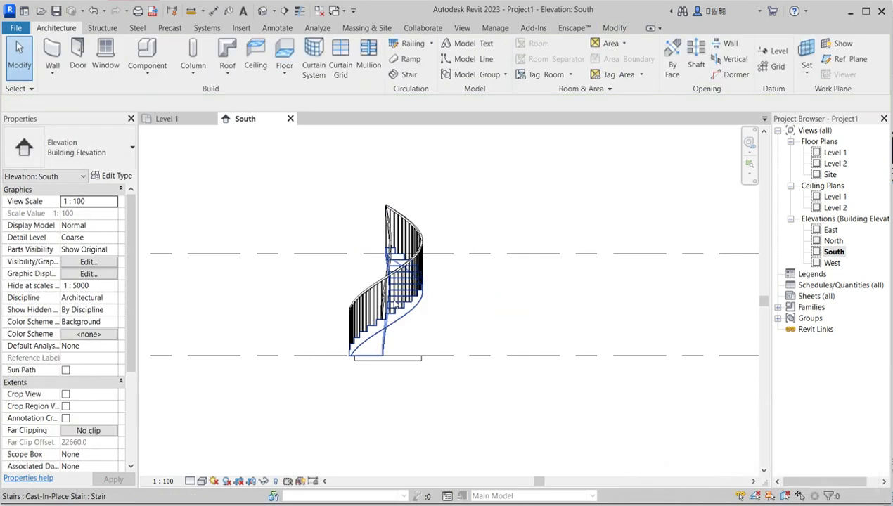
pyautogui.click(375, 275)
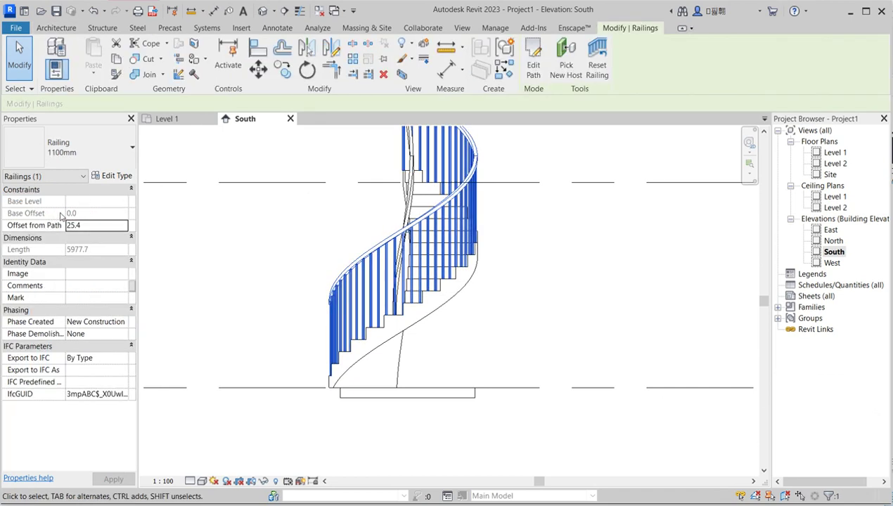
pyautogui.click(126, 149)
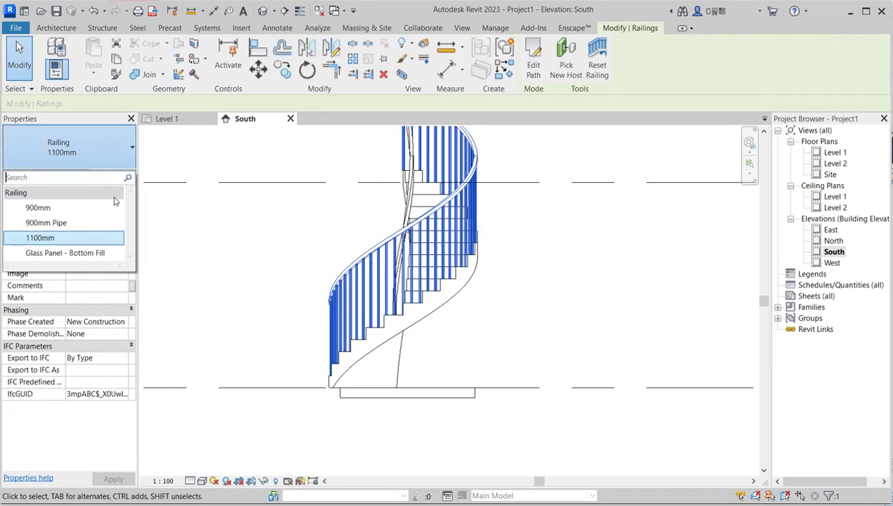
pyautogui.click(92, 255)
pyautogui.click(504, 280)
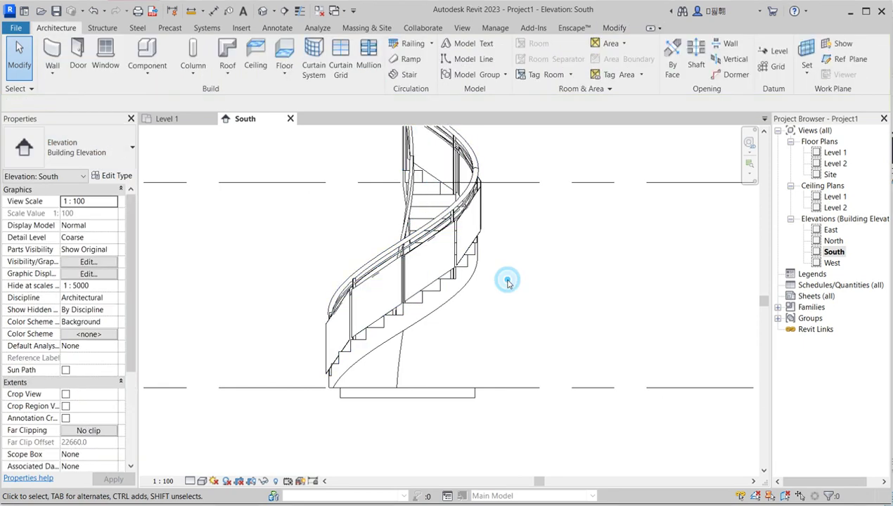
pyautogui.scroll(-2, 502, 294)
pyautogui.scroll(3, 443, 288)
pyautogui.scroll(-2, 524, 302)
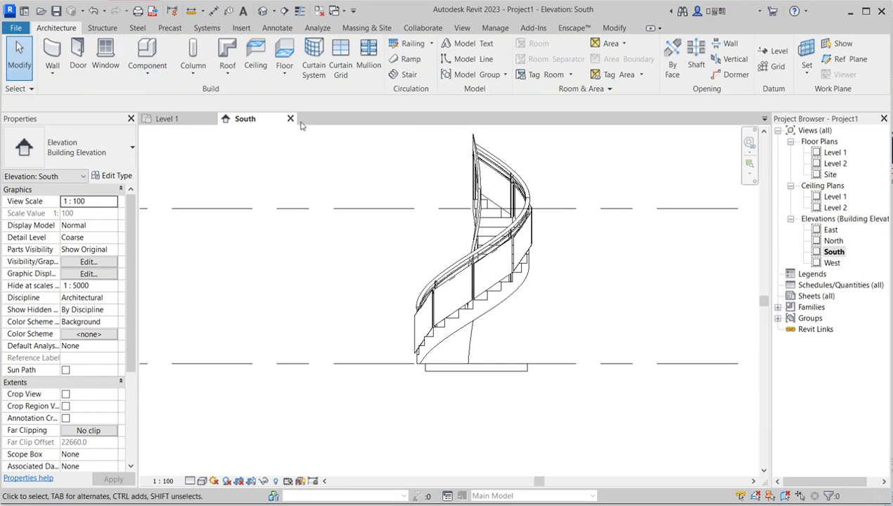
# Step: Open the default 3D view and examine the stair, its railing and the base floor from several corners
pyautogui.click(264, 14)
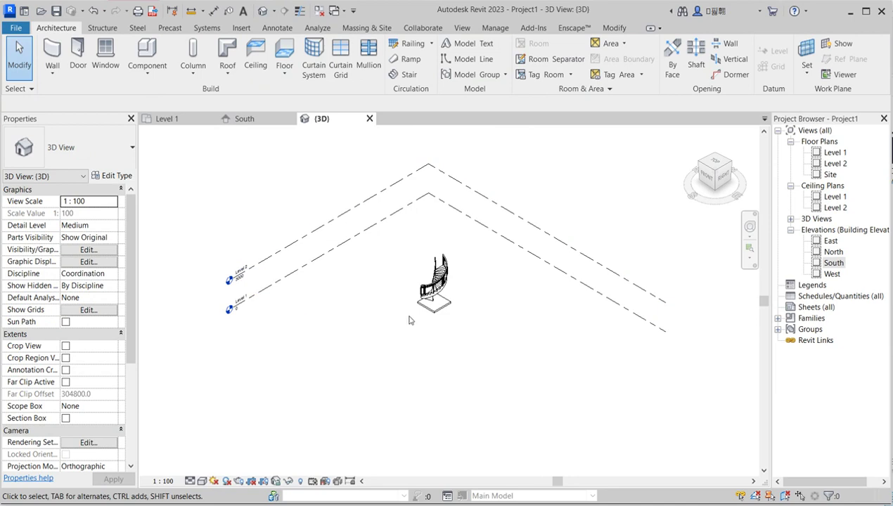
pyautogui.scroll(3, 462, 252)
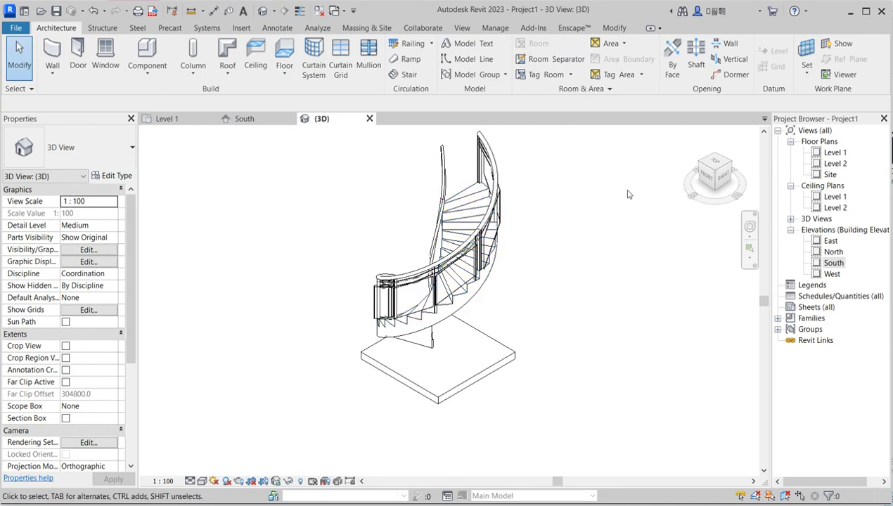
pyautogui.click(703, 167)
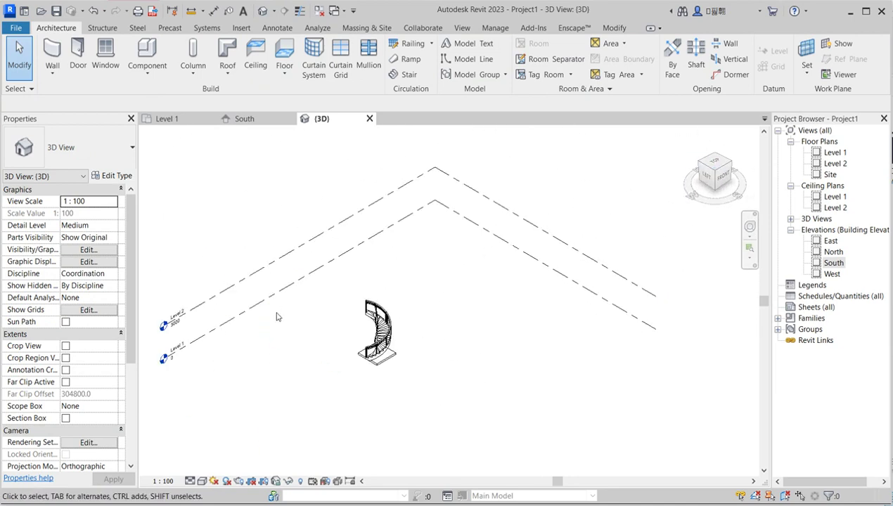
pyautogui.scroll(5, 492, 352)
pyautogui.scroll(-3, 509, 331)
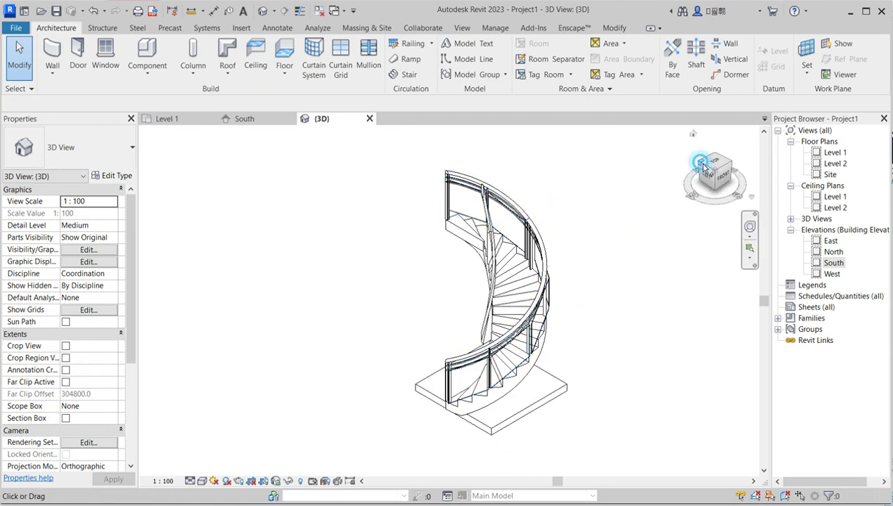
pyautogui.click(702, 167)
pyautogui.scroll(2, 413, 412)
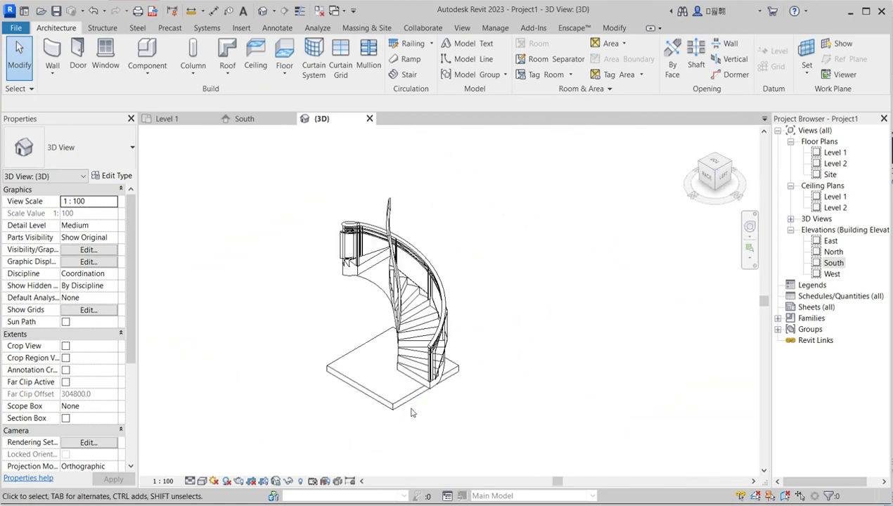
pyautogui.scroll(2, 413, 413)
pyautogui.scroll(2, 422, 322)
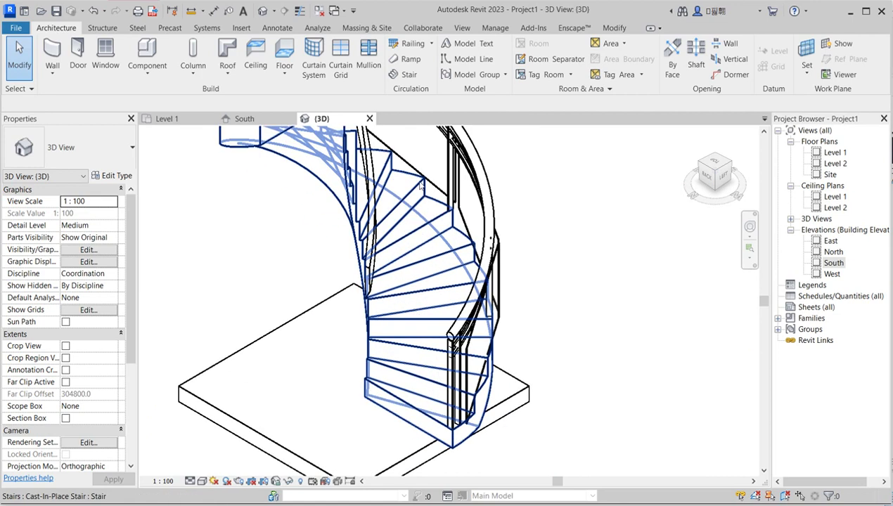
pyautogui.scroll(-2, 420, 184)
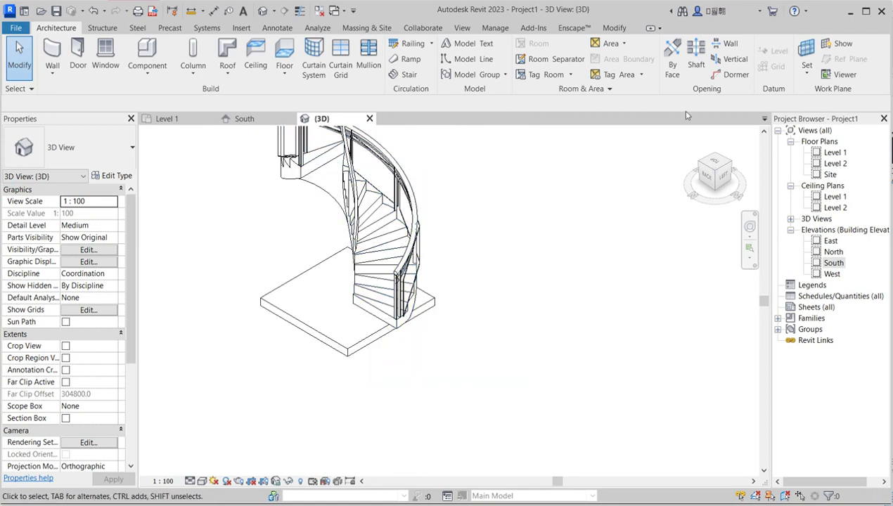
# Step: Start an architectural floor in the Level 2 plan and pick the stair's vertical and horizontal end risers as boundary lines
pyautogui.doubleClick(834, 153)
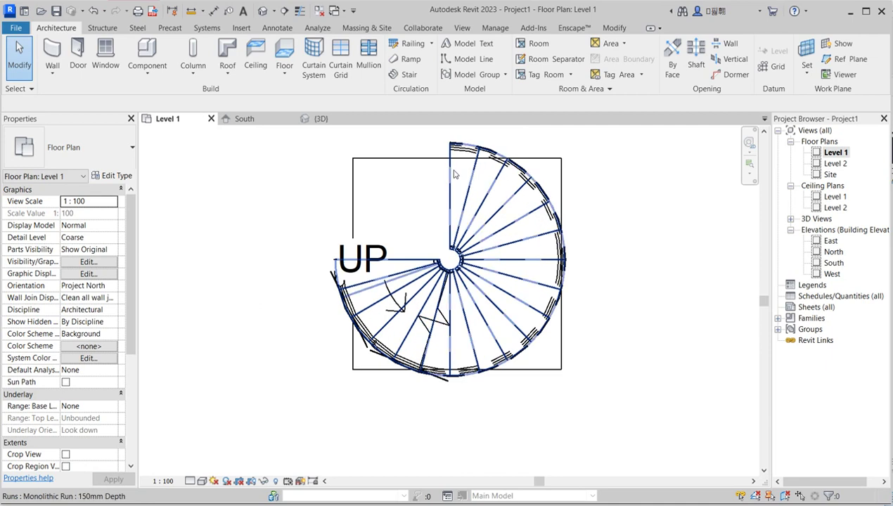
pyautogui.doubleClick(834, 164)
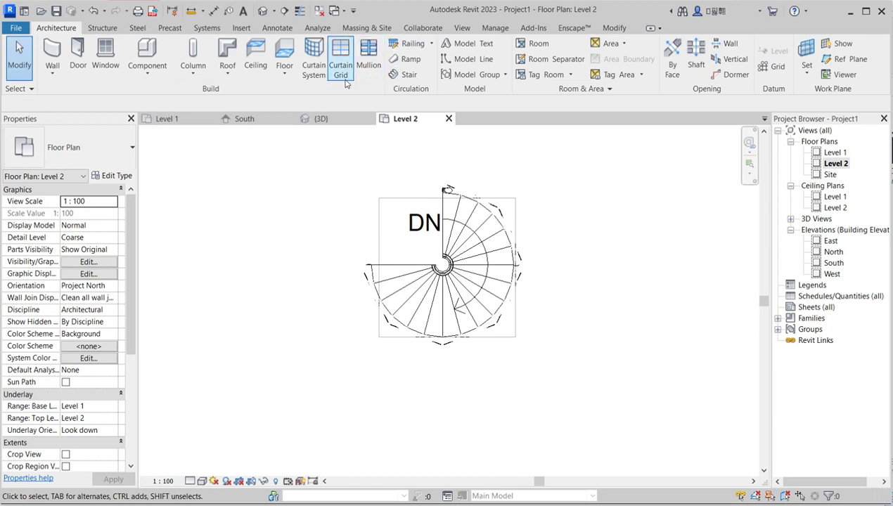
pyautogui.click(292, 81)
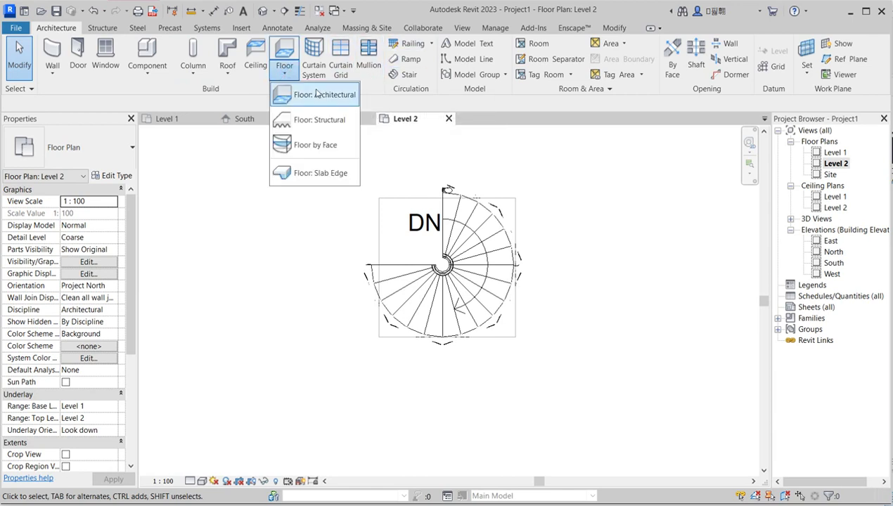
pyautogui.click(317, 96)
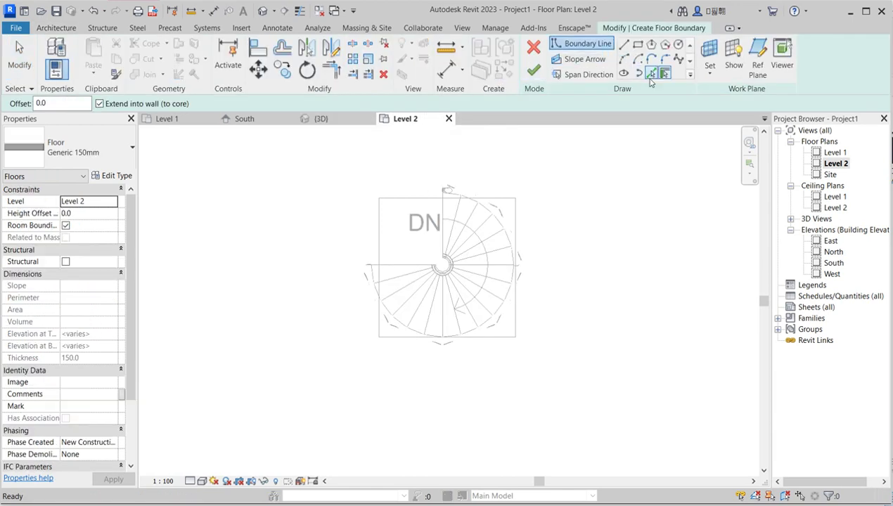
pyautogui.click(652, 75)
pyautogui.scroll(2, 442, 211)
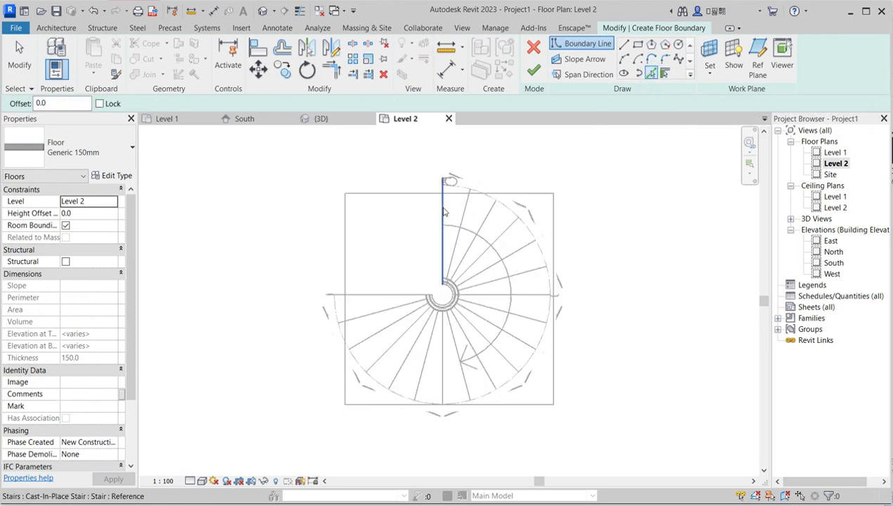
pyautogui.click(395, 298)
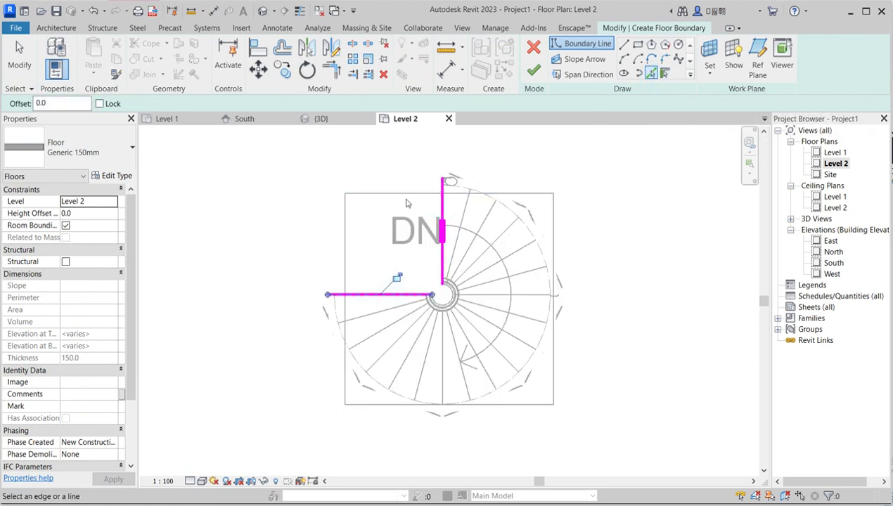
# Step: Draw a 2700 mm boundary line leftward from the vertical riser's outer end, then a vertical line down level with its inner end
pyautogui.click(624, 47)
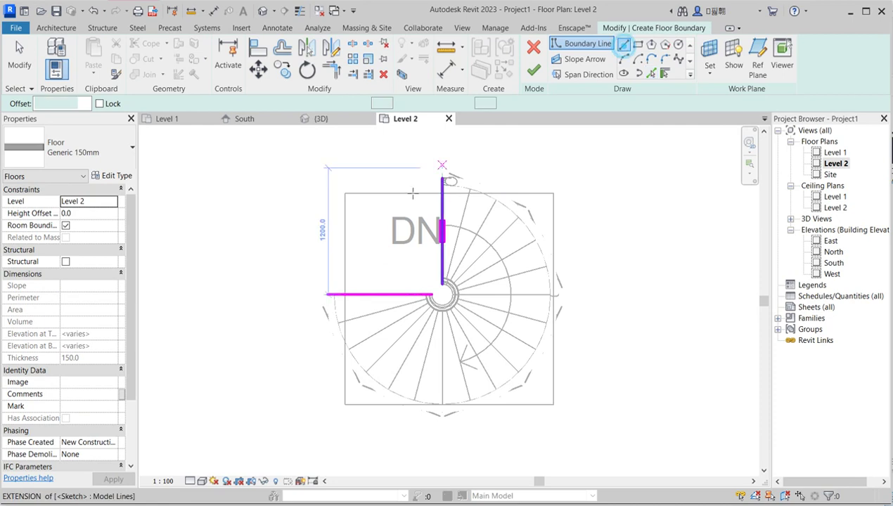
pyautogui.click(441, 179)
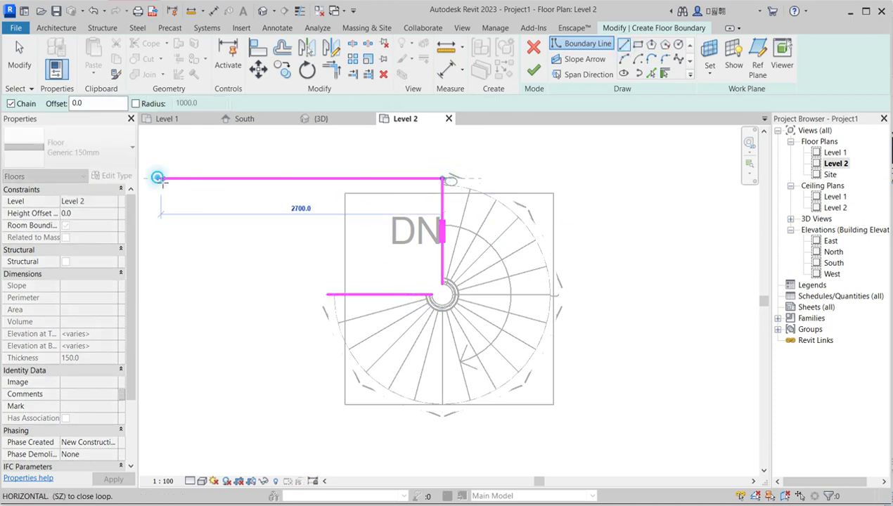
pyautogui.click(161, 178)
pyautogui.click(161, 286)
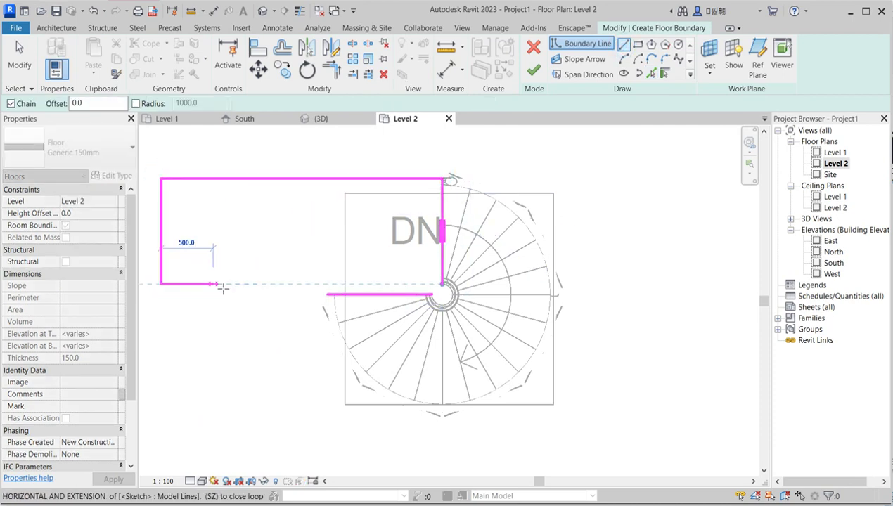
pyautogui.rightClick(211, 285)
pyautogui.click(255, 291)
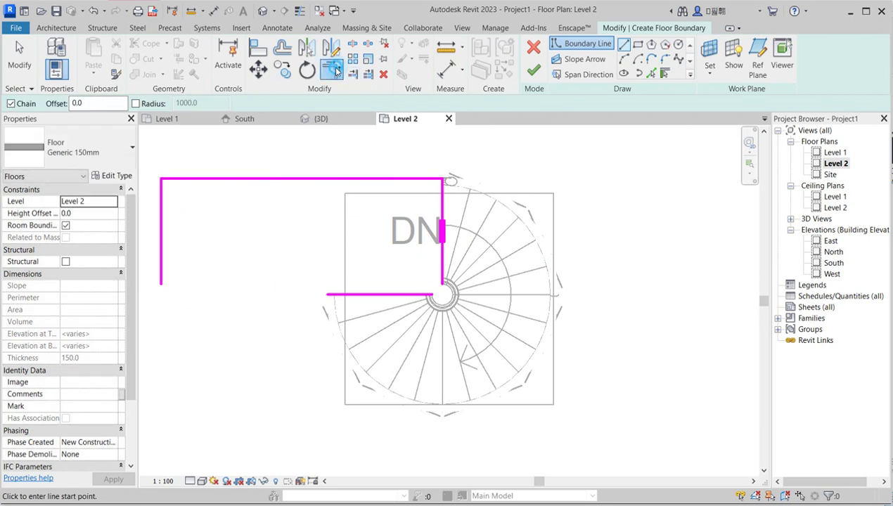
# Step: Trim the lower boundary line to meet both vertical lines in a closed rectangle and finish the Level 2 floor
pyautogui.click(331, 68)
pyautogui.click(336, 295)
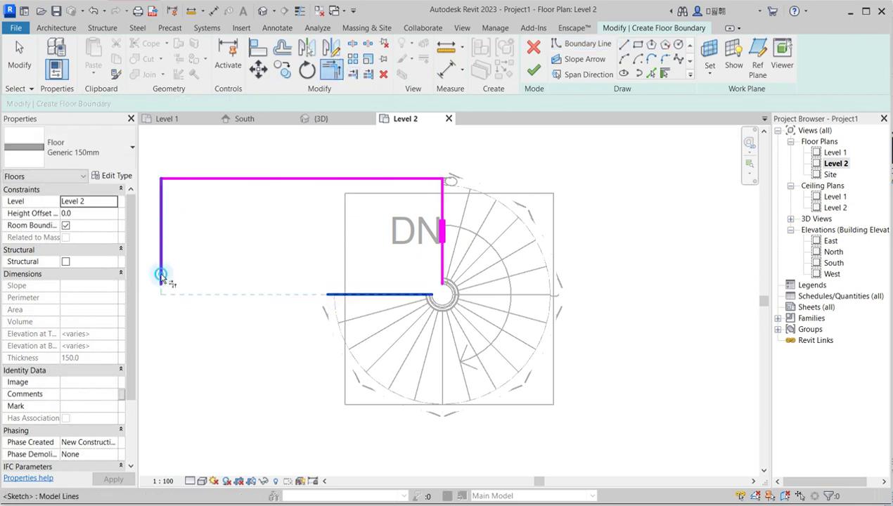
pyautogui.click(162, 280)
pyautogui.click(416, 295)
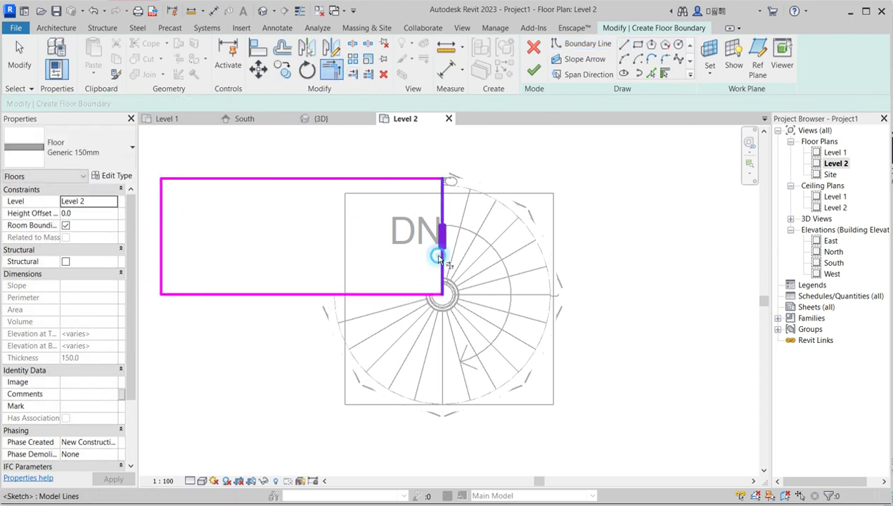
pyautogui.click(442, 250)
pyautogui.scroll(-2, 366, 264)
pyautogui.rightClick(520, 190)
pyautogui.click(539, 194)
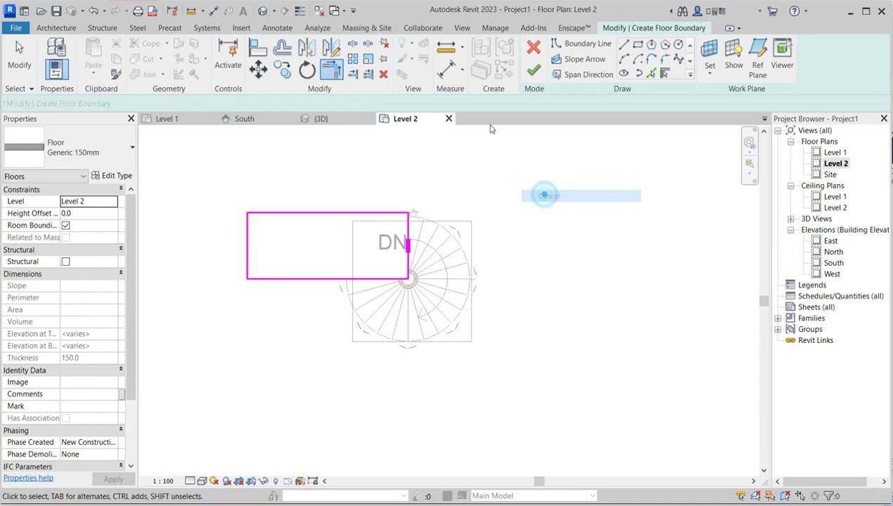
pyautogui.click(535, 71)
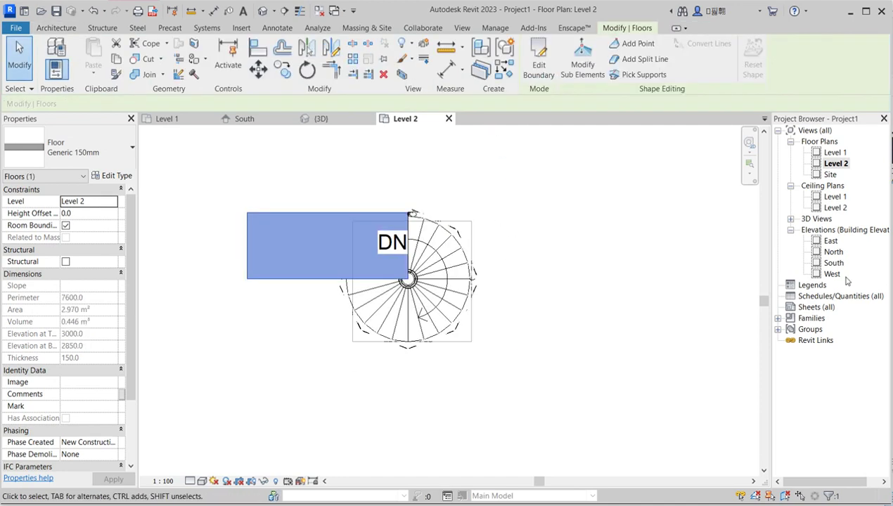
# Step: Return to the 3D view and inspect how the Level 2 floor meets the spiral stair
pyautogui.click(790, 220)
pyautogui.doubleClick(829, 229)
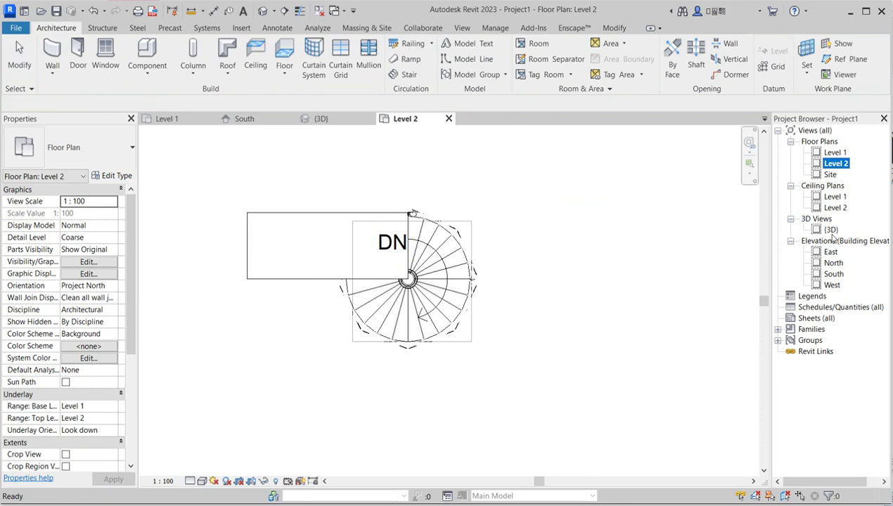
pyautogui.click(550, 215)
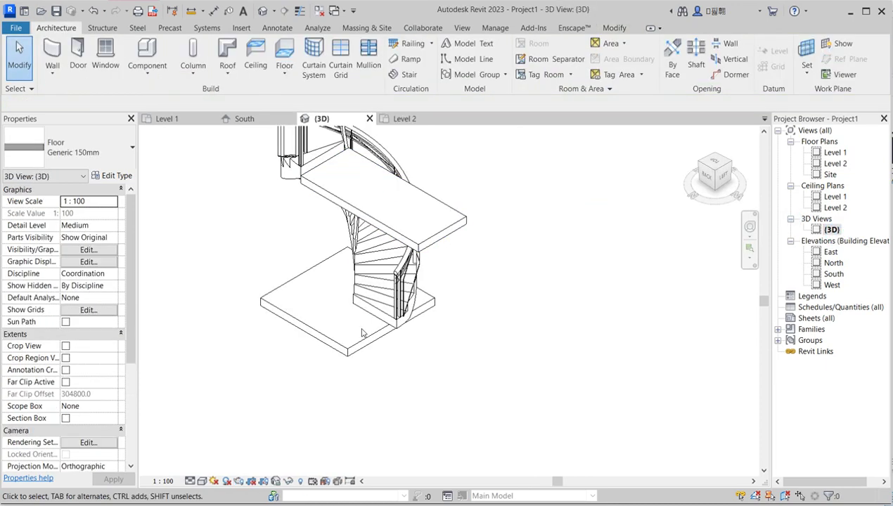
pyautogui.scroll(2, 380, 310)
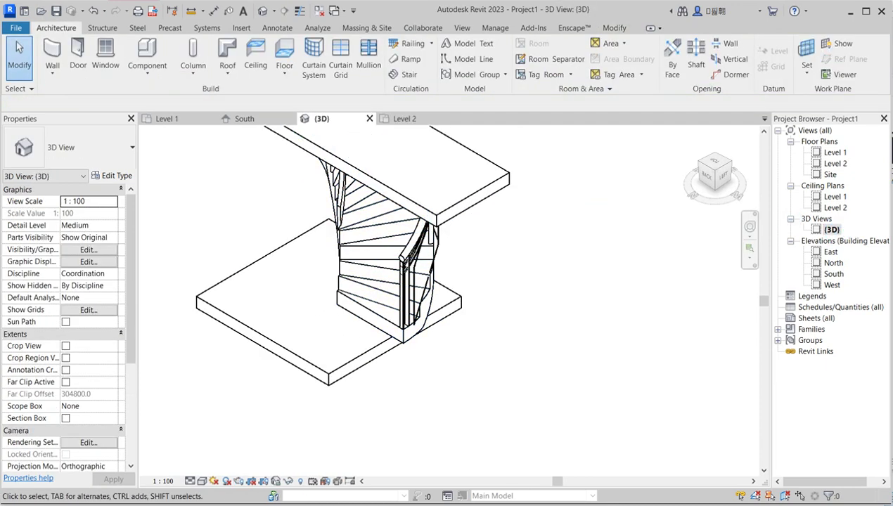
# Step: Set the 3D view's visual style to Consistent Colors and bring the whole stair with both floors into view
pyautogui.click(201, 481)
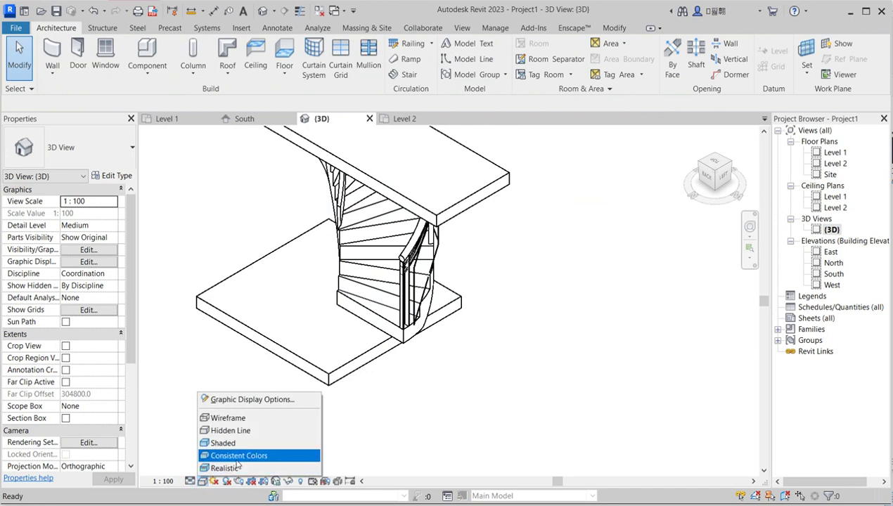
pyautogui.click(238, 457)
pyautogui.keyDown('shift'); pyautogui.moveTo(551, 362); pyautogui.dragTo(572, 462, button='middle'); pyautogui.keyUp('shift')
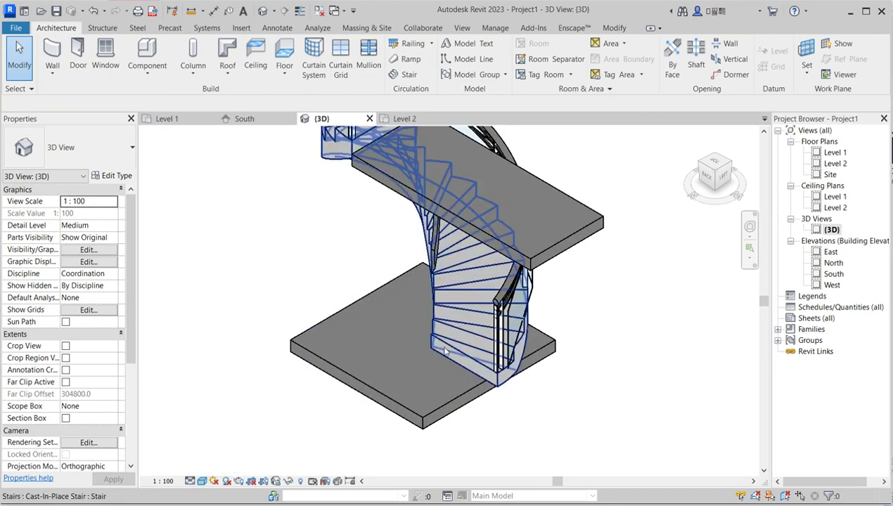
pyautogui.scroll(-3, 445, 352)
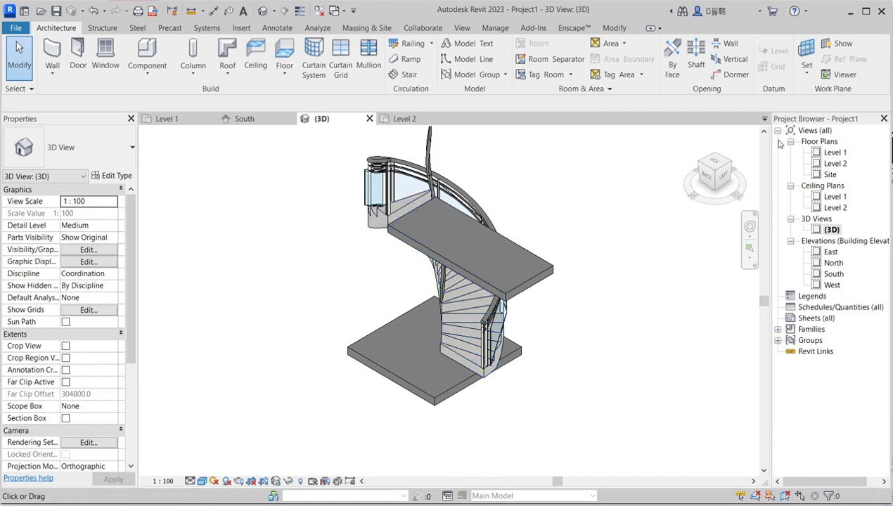
pyautogui.scroll(2, 411, 213)
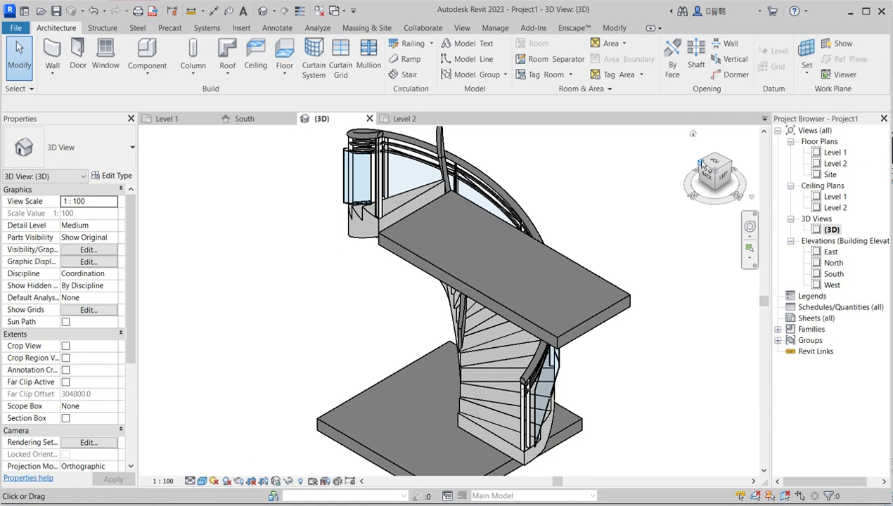
# Step: Examine the coloured spiral stair, its glass railing and the junction with the Level 2 floor from the front-left corner and the front
pyautogui.moveTo(701, 164); pyautogui.dragTo(617, 148)
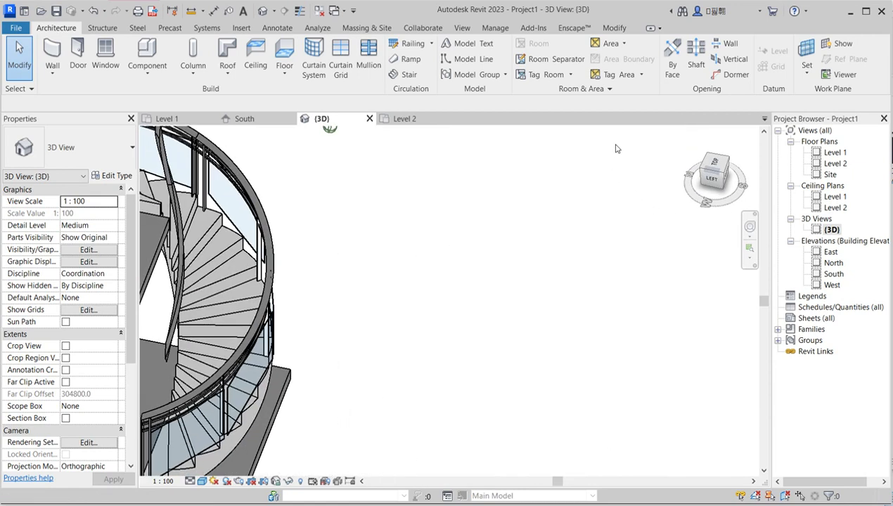
pyautogui.click(724, 172)
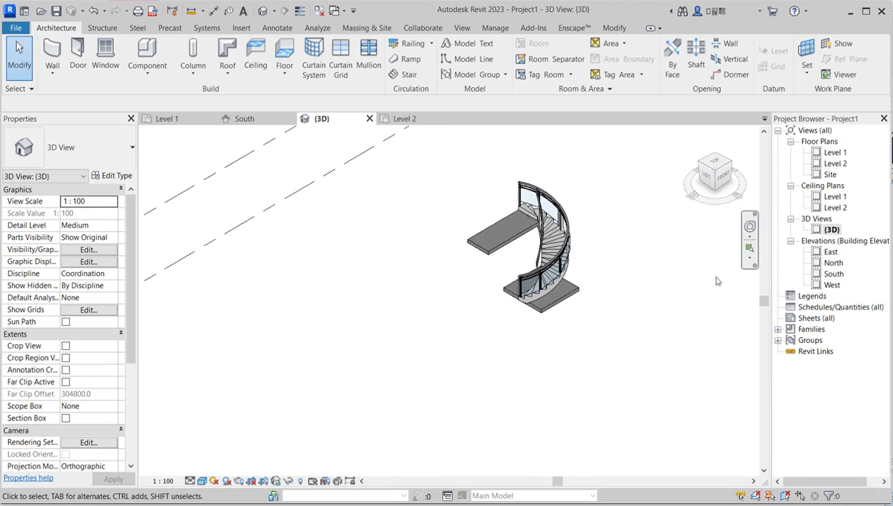
pyautogui.moveTo(718, 176); pyautogui.dragTo(628, 179)
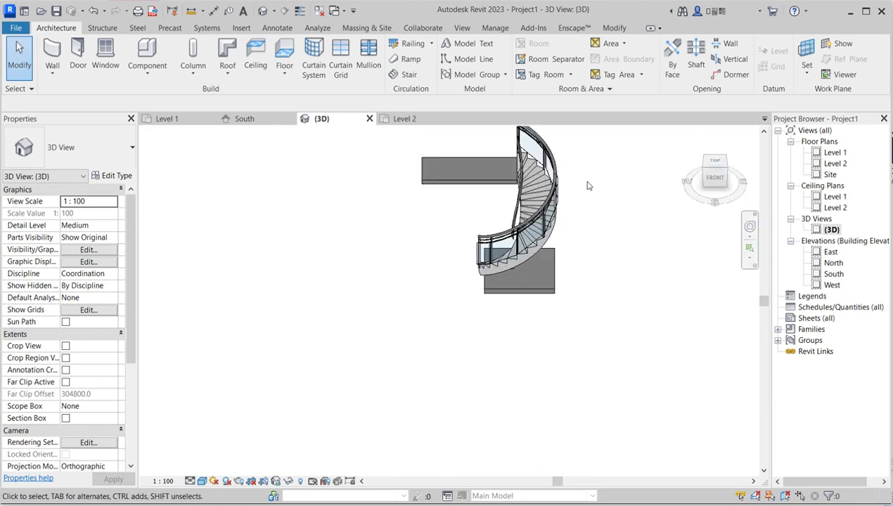
pyautogui.scroll(3, 462, 214)
pyautogui.scroll(-3, 510, 262)
pyautogui.scroll(2, 533, 198)
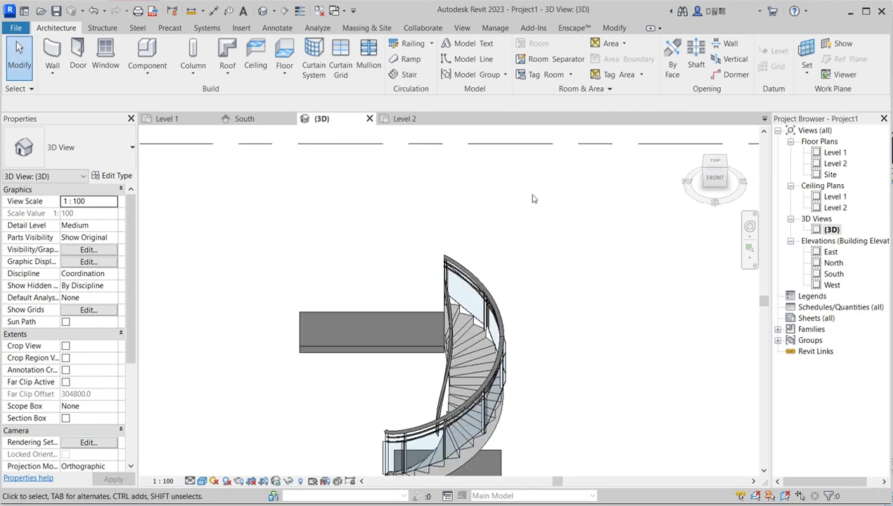
pyautogui.scroll(3, 459, 322)
pyautogui.scroll(-3, 460, 322)
pyautogui.scroll(2, 460, 322)
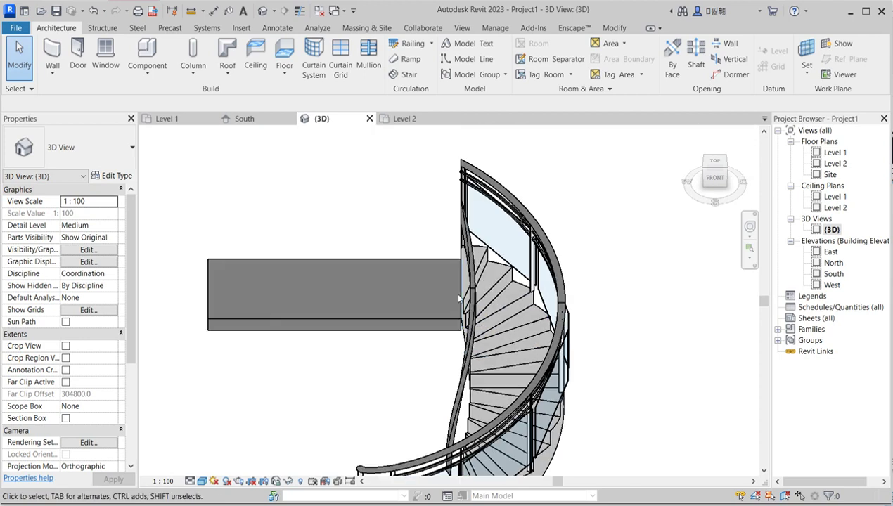
pyautogui.scroll(-4, 460, 322)
pyautogui.scroll(1, 422, 317)
pyautogui.scroll(2, 497, 344)
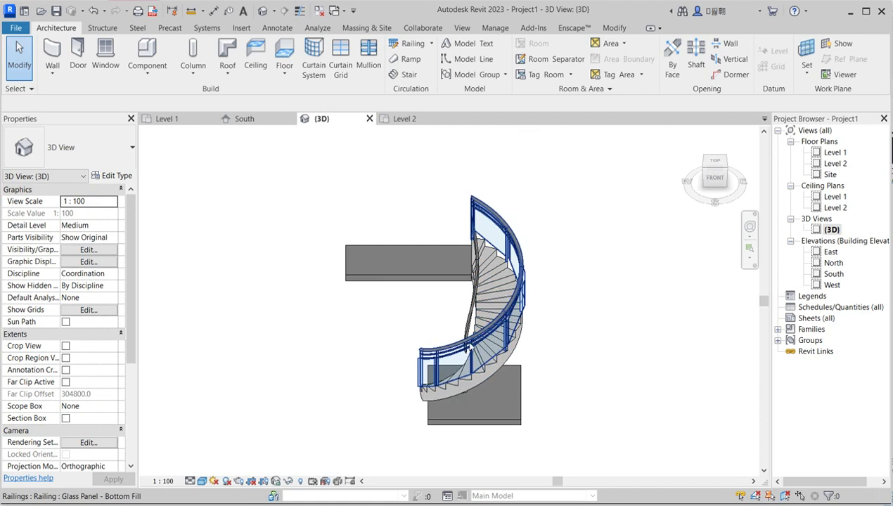
# Step: Open the Level 1 floor plan and examine the open centre of the spiral stair
pyautogui.doubleClick(835, 153)
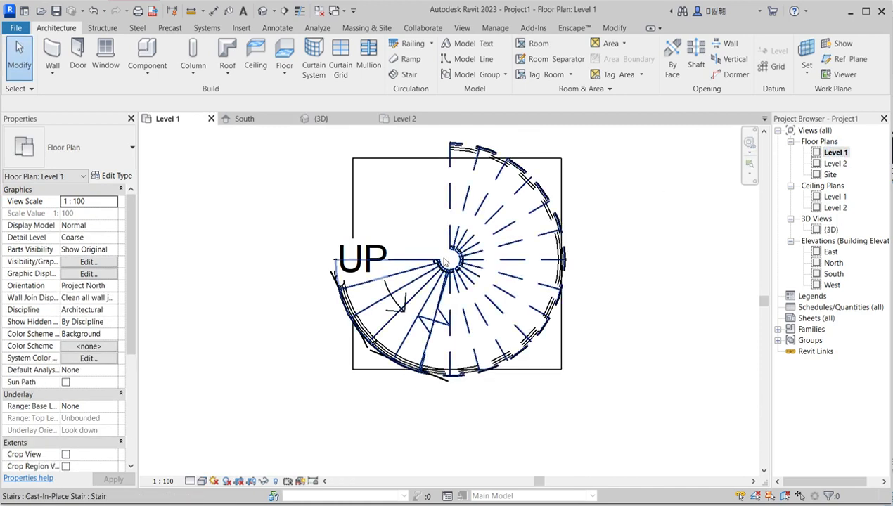
pyautogui.scroll(-3, 451, 319)
pyautogui.scroll(2, 457, 312)
pyautogui.scroll(2, 457, 312)
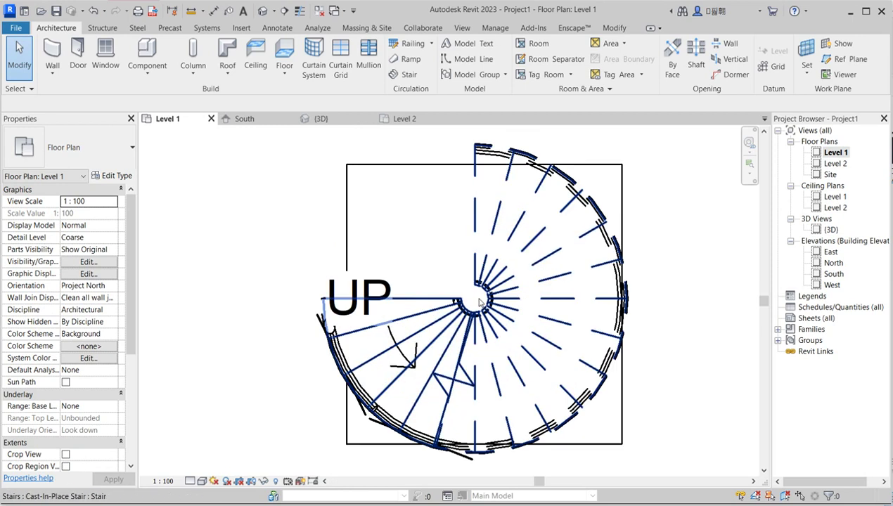
pyautogui.scroll(-4, 457, 312)
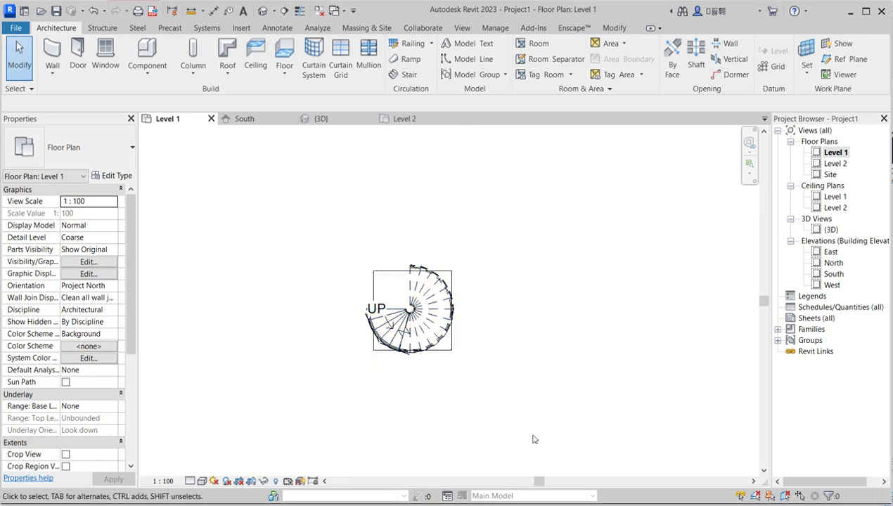